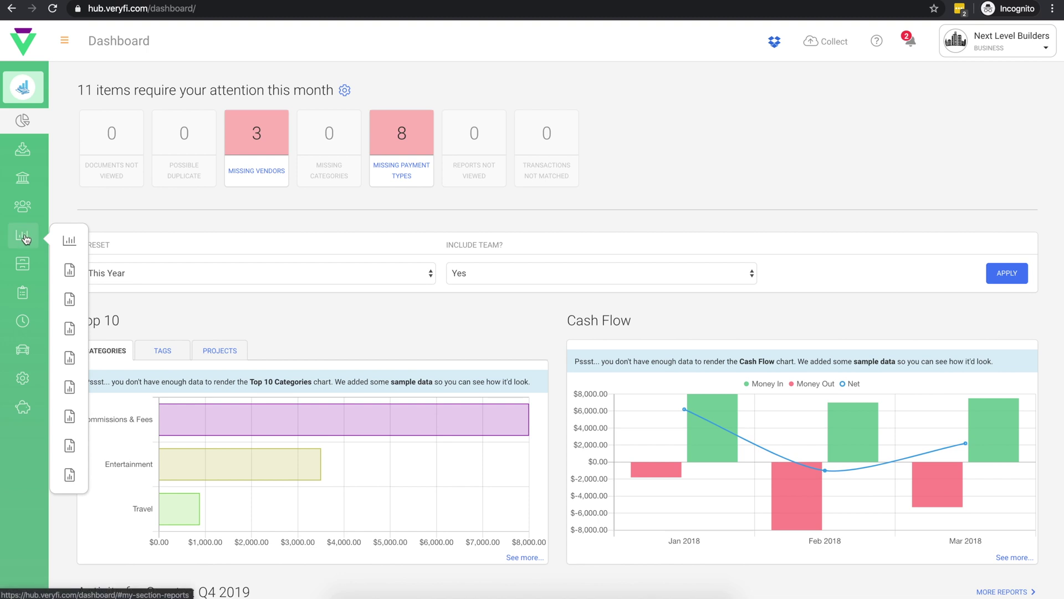
Step: Open the reports overview and look through the available live, document and other report types
{"action": "left_click", "coordinate": [25, 238]}
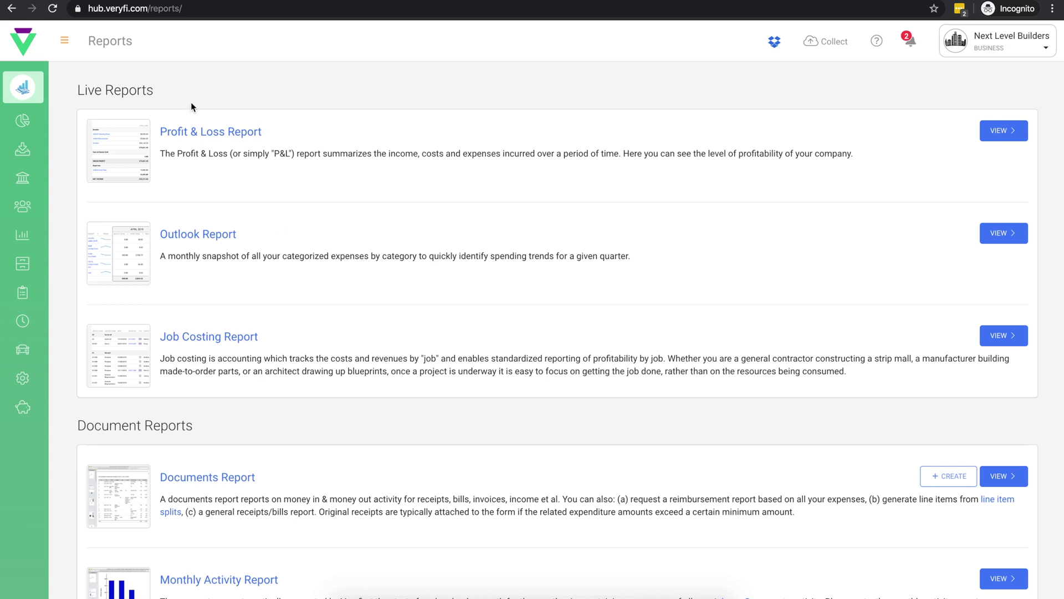
{"action": "scroll", "coordinate": [294, 275], "scroll_direction": "down", "scroll_amount": 8}
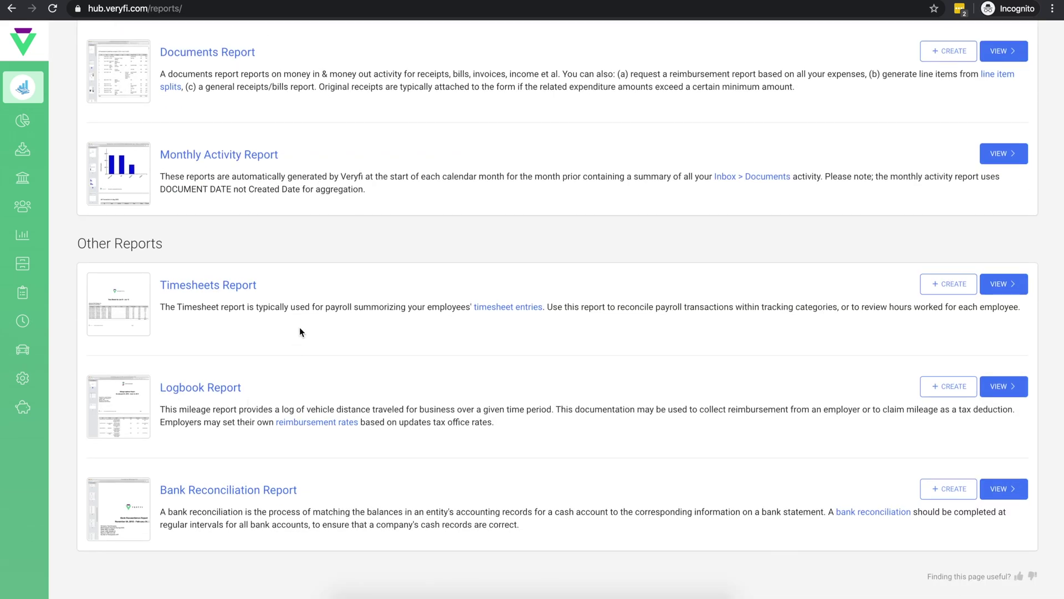
{"action": "scroll", "coordinate": [299, 328], "scroll_direction": "up", "scroll_amount": 4}
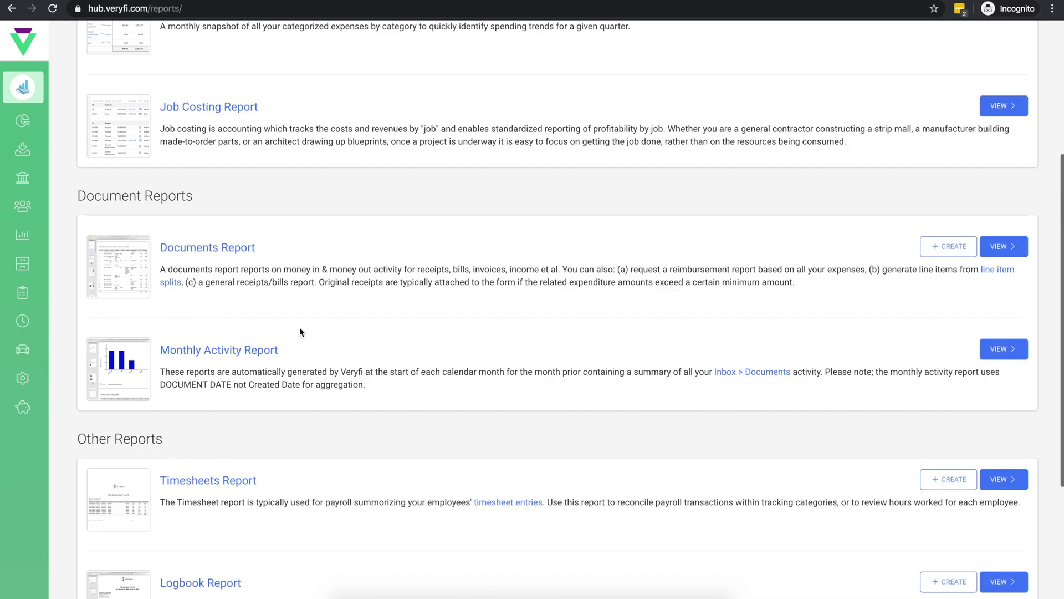
{"action": "scroll", "coordinate": [299, 328], "scroll_direction": "up", "scroll_amount": 5}
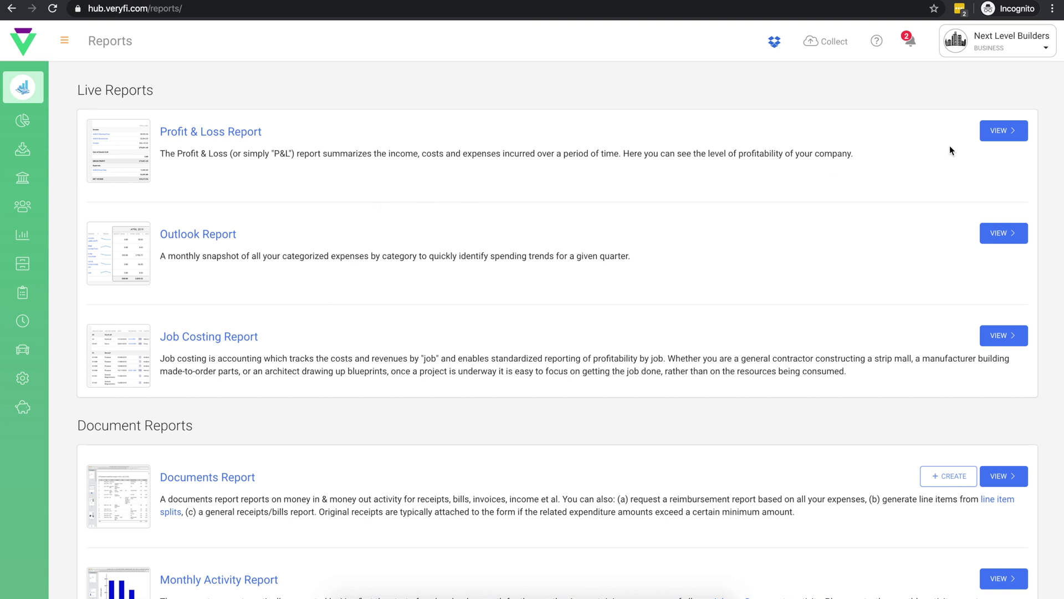
Step: View the Profit & Loss Report and examine its date presets, income, cost and expense lines down to net income
{"action": "left_click", "coordinate": [999, 131]}
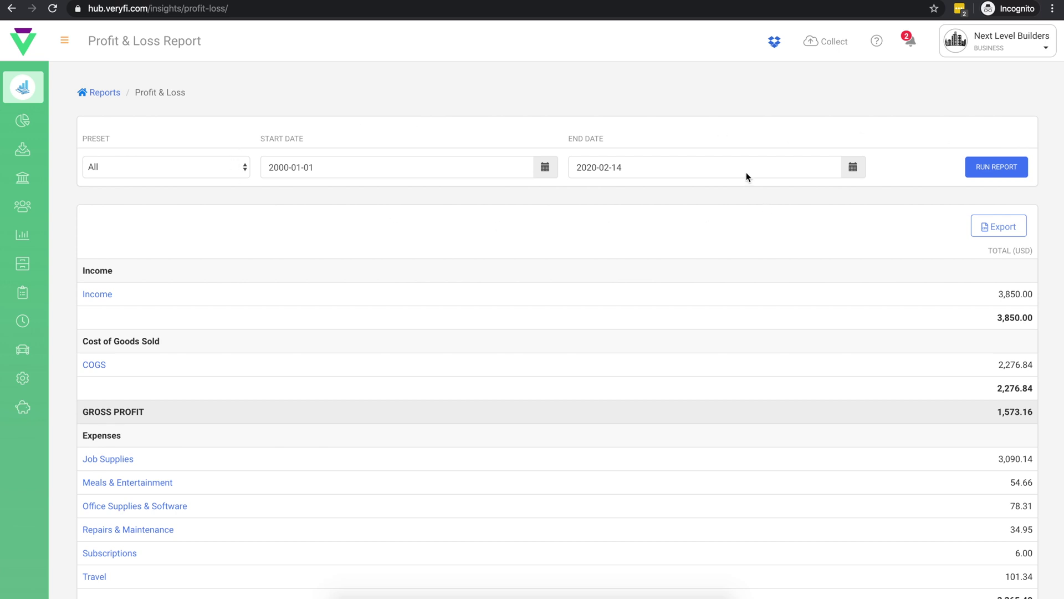
{"action": "left_click", "coordinate": [178, 169]}
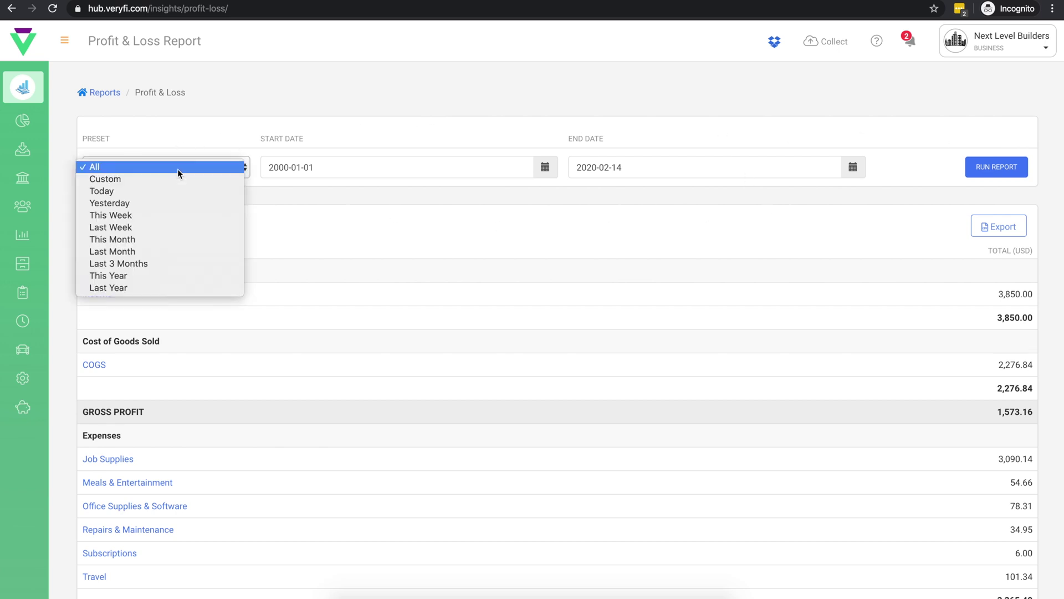
{"action": "left_click", "coordinate": [212, 128]}
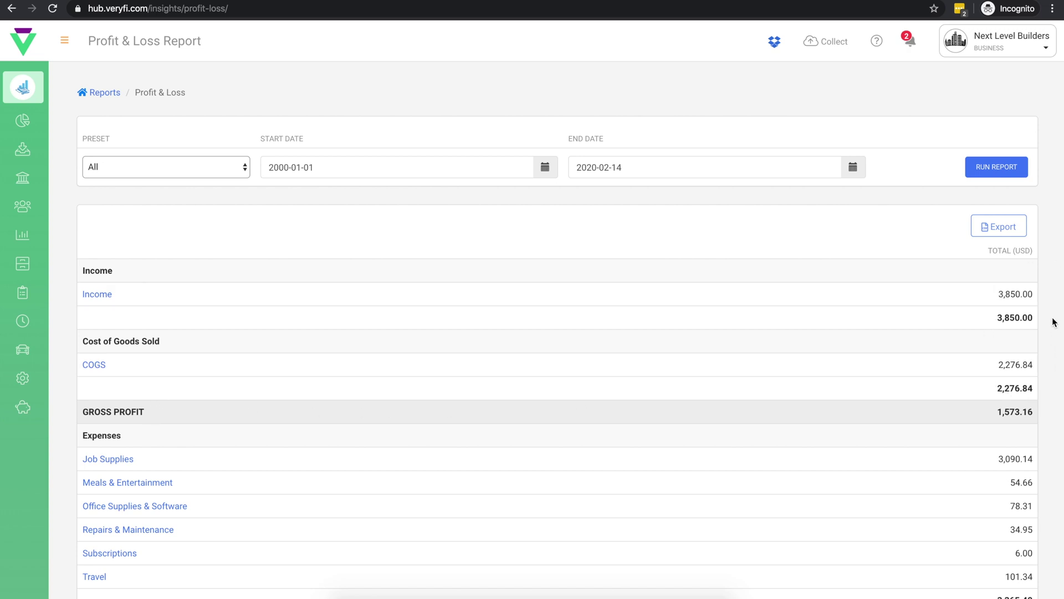
{"action": "scroll", "coordinate": [1053, 321], "scroll_direction": "down", "scroll_amount": 2}
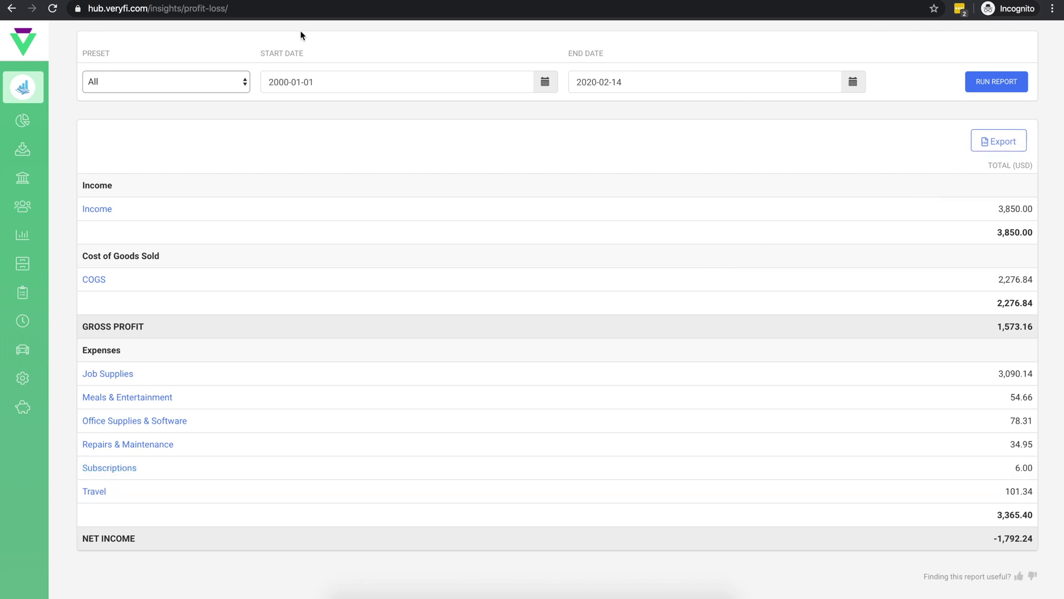
{"action": "scroll", "coordinate": [115, 60], "scroll_direction": "up", "scroll_amount": 1}
{"action": "scroll", "coordinate": [115, 59], "scroll_direction": "up", "scroll_amount": 2}
Step: Go back to the reports overview, view the Outlook Report and examine its quarter, year, tag and team member filter options
{"action": "left_click", "coordinate": [104, 90]}
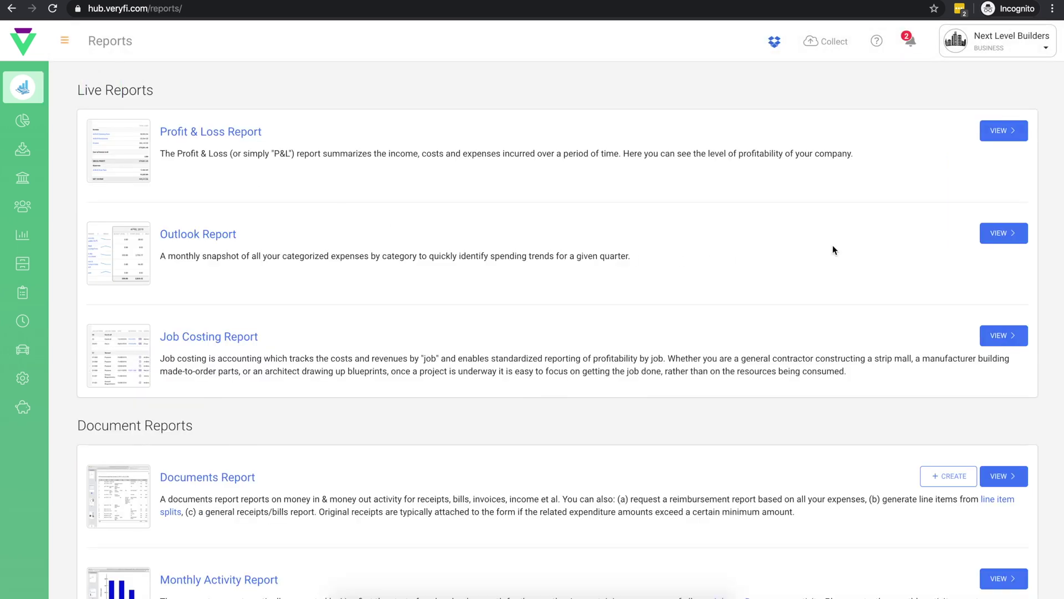
{"action": "left_click", "coordinate": [997, 237]}
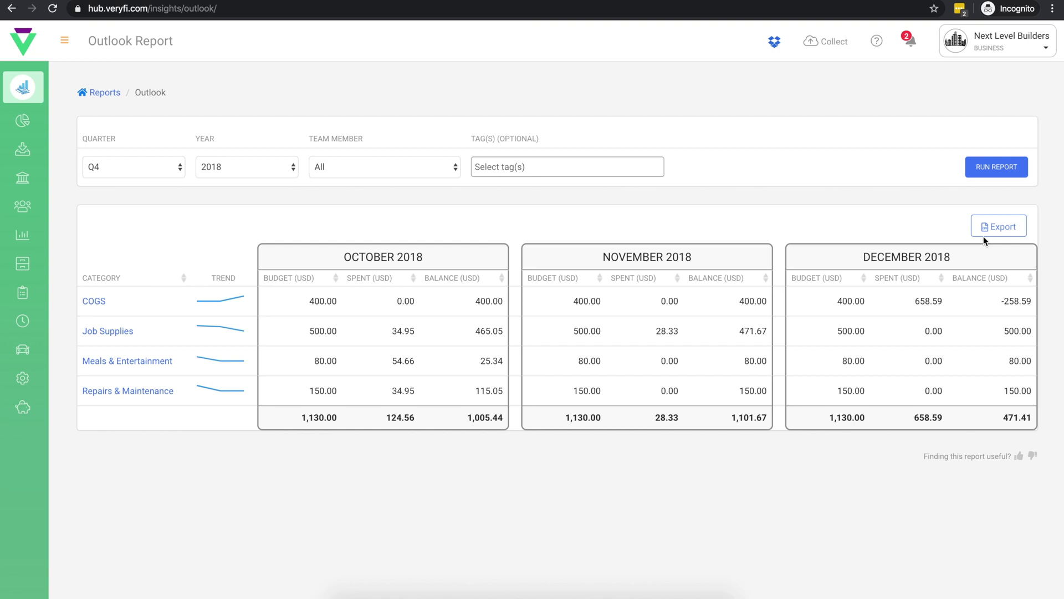
{"action": "left_click", "coordinate": [150, 165]}
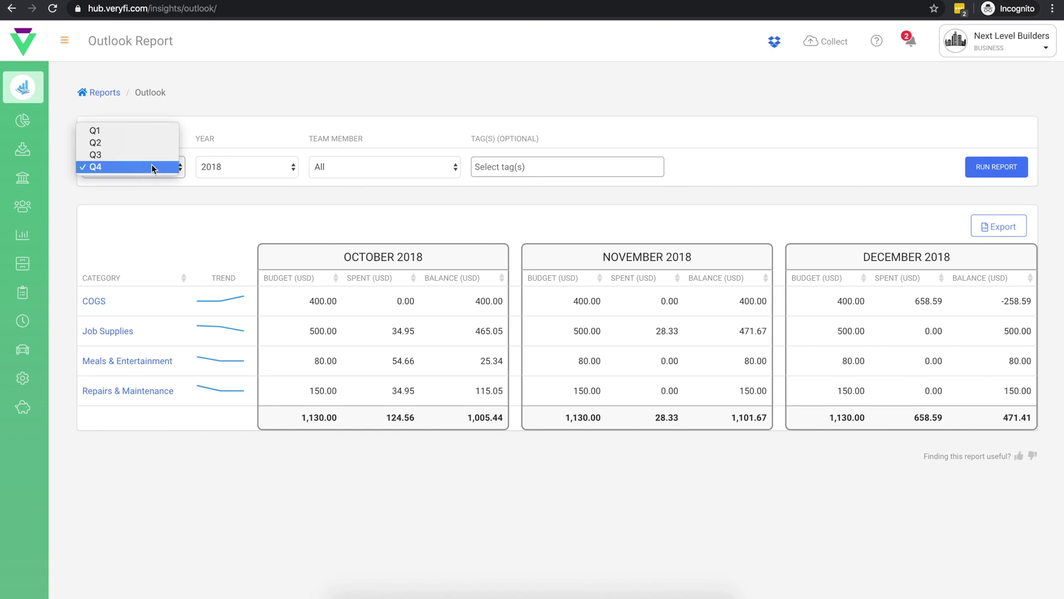
{"action": "left_click", "coordinate": [233, 141]}
{"action": "left_click", "coordinate": [241, 168]}
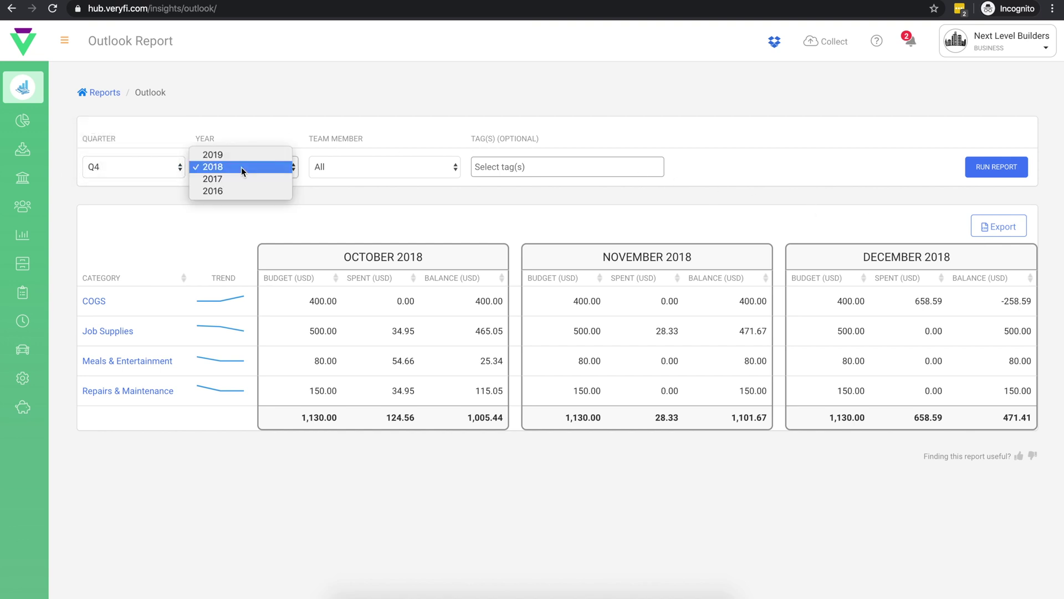
{"action": "left_click", "coordinate": [298, 132]}
{"action": "left_click", "coordinate": [535, 167]}
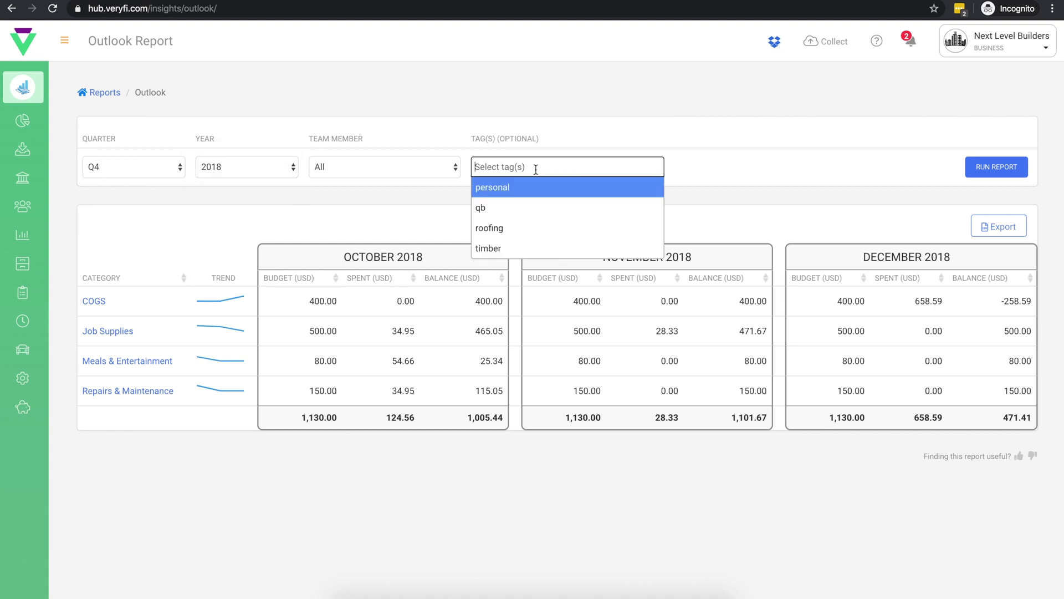
{"action": "left_click", "coordinate": [453, 136]}
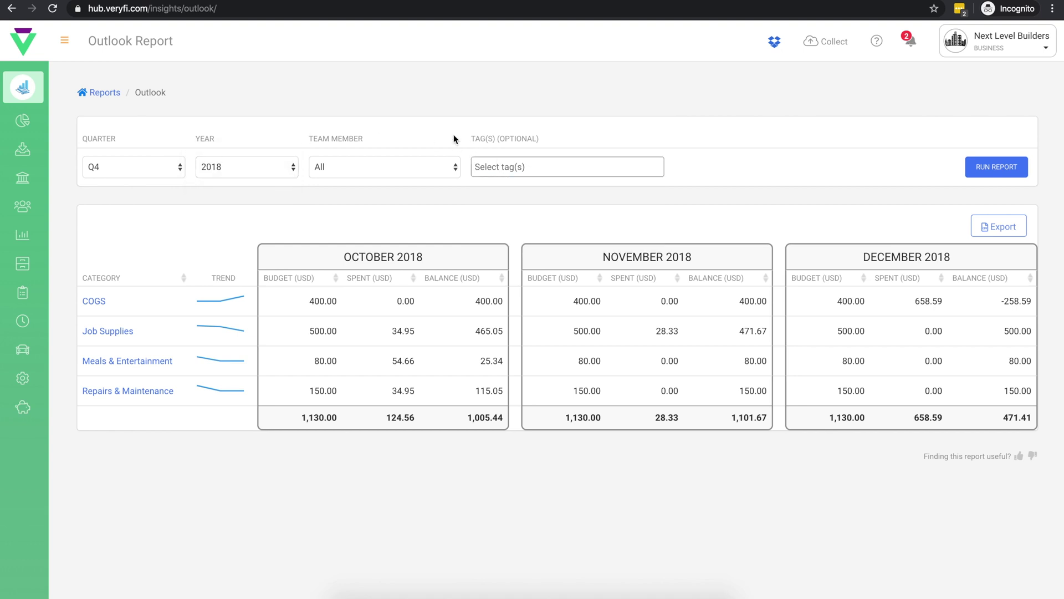
{"action": "left_click", "coordinate": [402, 164]}
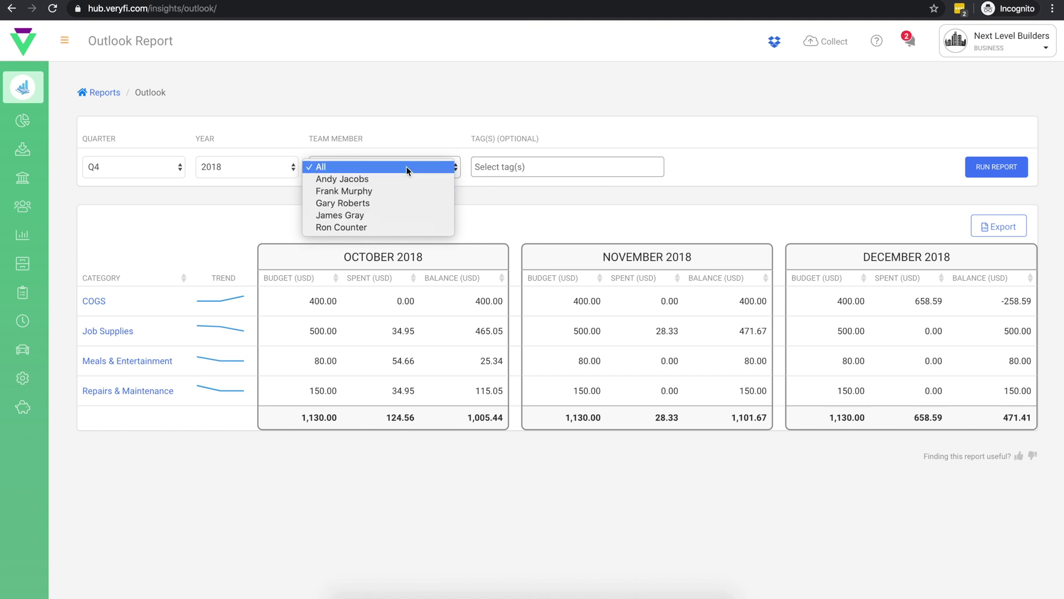
{"action": "left_click", "coordinate": [416, 138]}
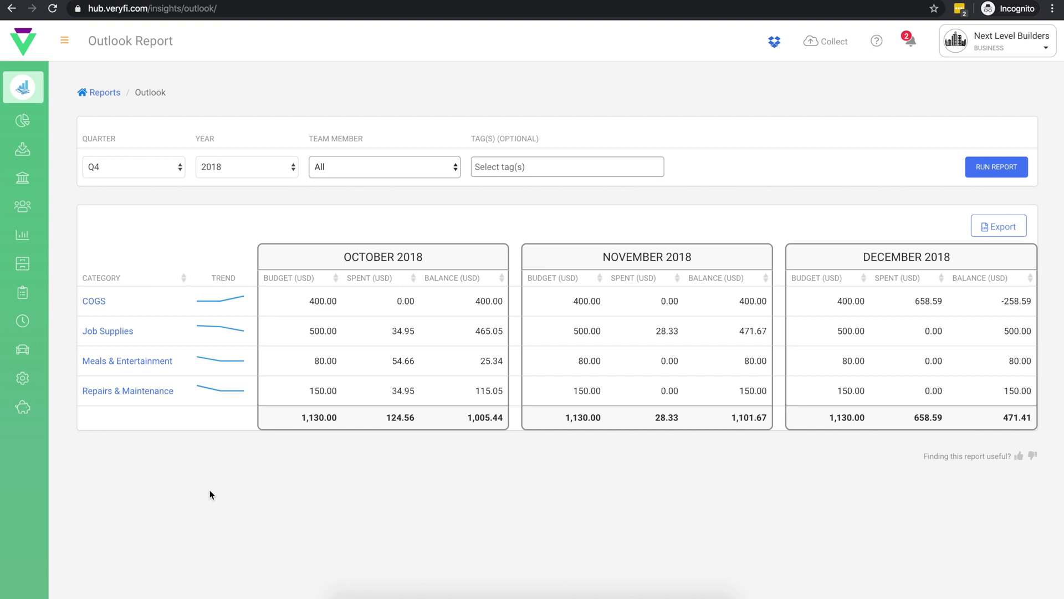
Step: Return to the reports overview, view the Job Costing Report and examine its customer/project and team member filters and the full cost table
{"action": "left_click", "coordinate": [117, 95]}
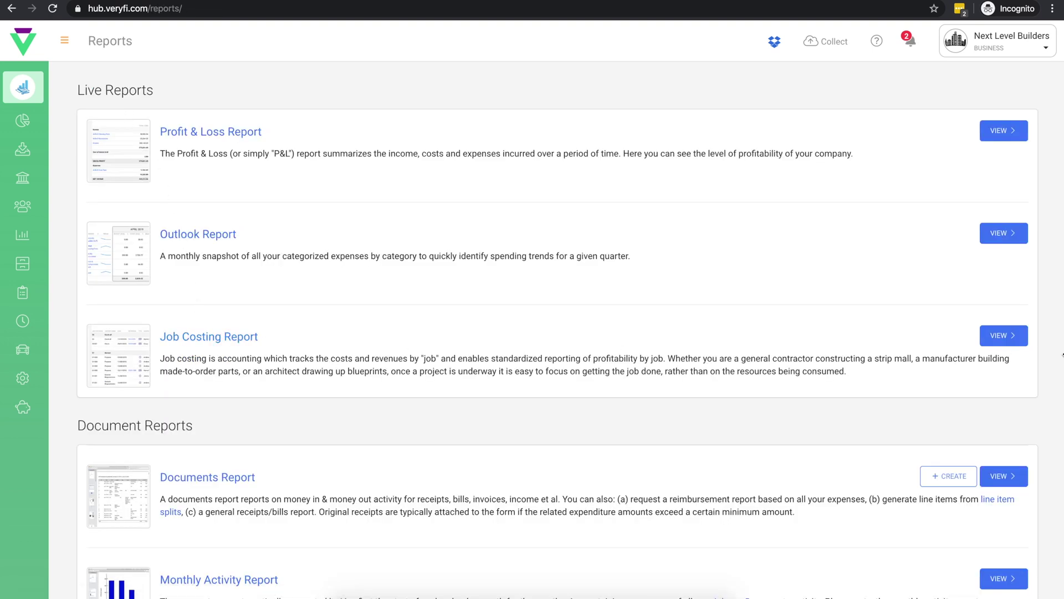
{"action": "left_click", "coordinate": [1009, 334]}
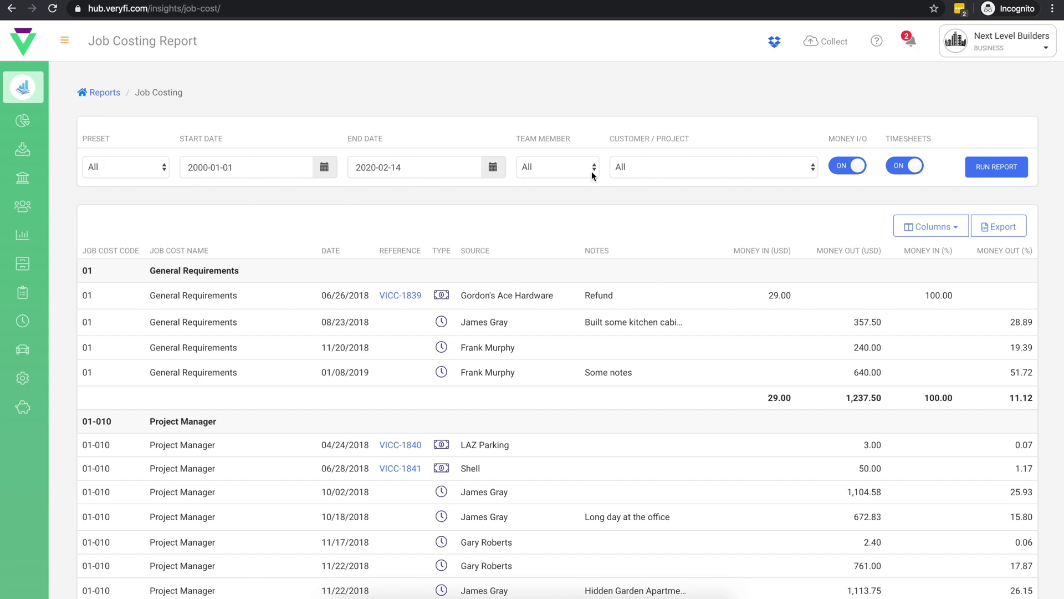
{"action": "left_click", "coordinate": [670, 169]}
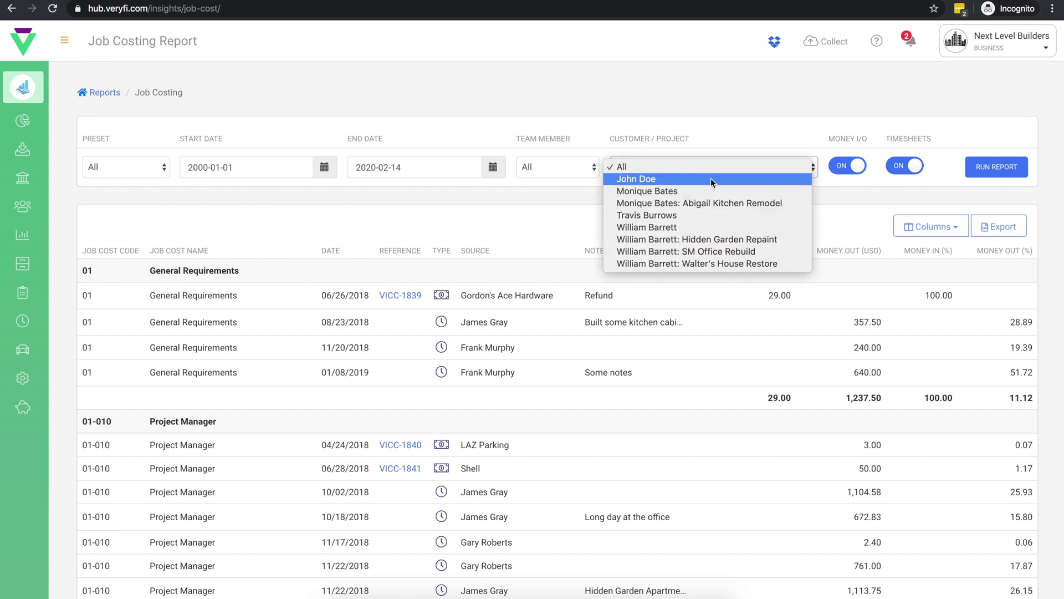
{"action": "left_click", "coordinate": [720, 136]}
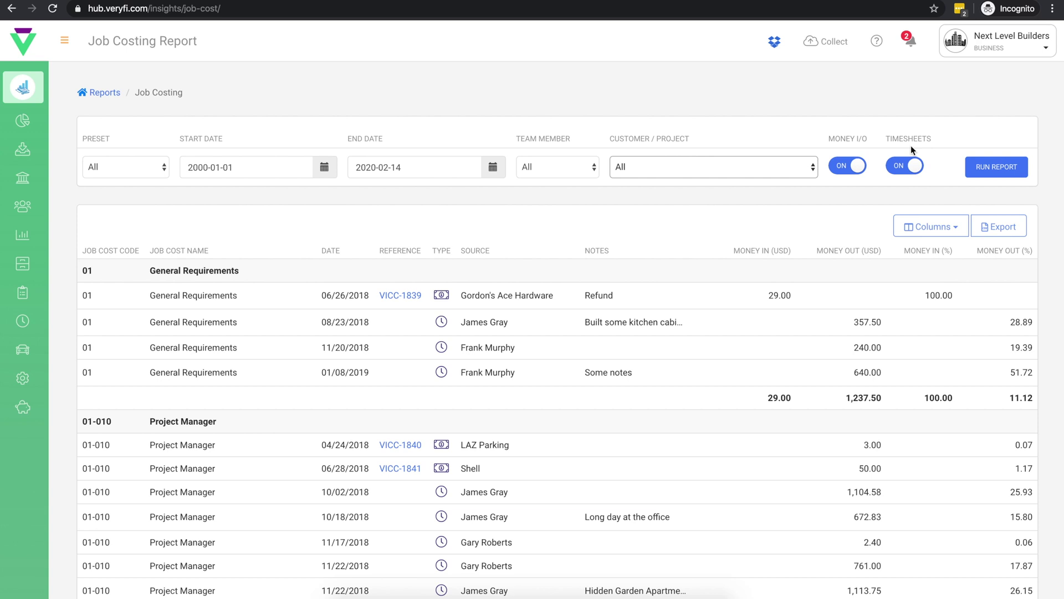
{"action": "left_click", "coordinate": [557, 167]}
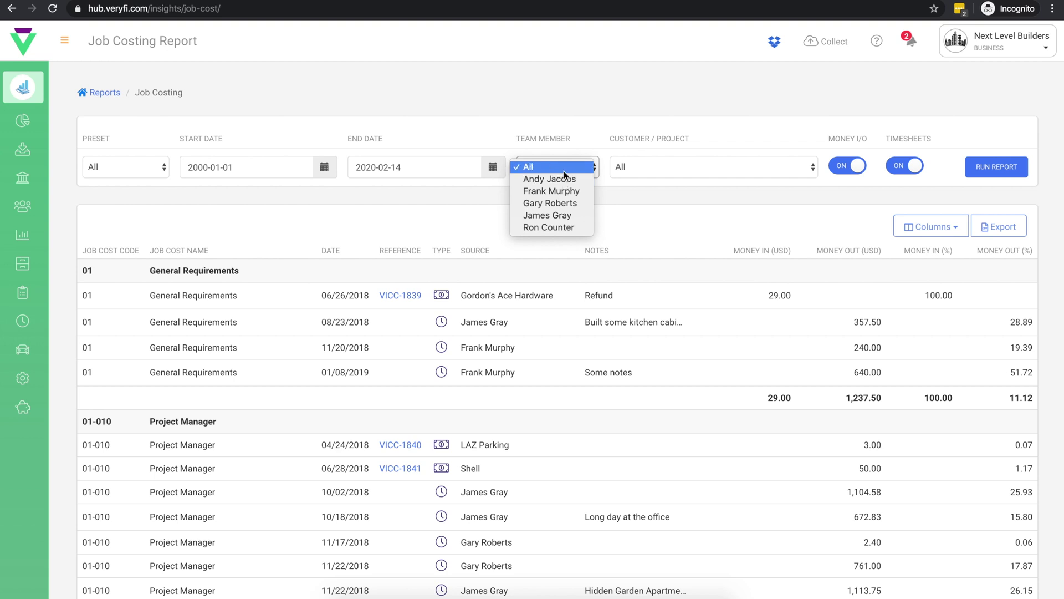
{"action": "left_click", "coordinate": [567, 132]}
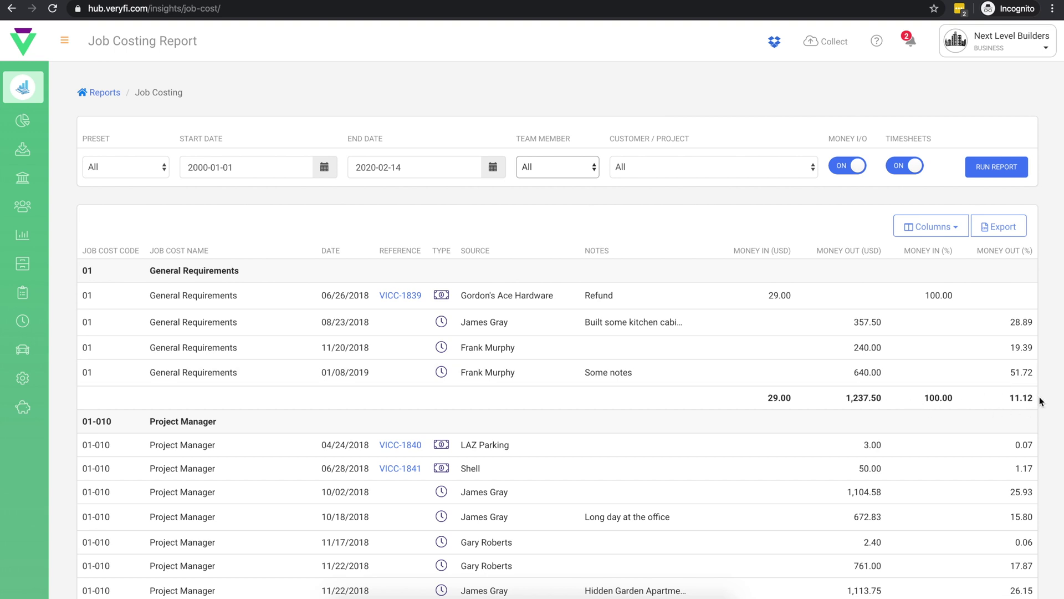
{"action": "scroll", "coordinate": [1040, 400], "scroll_direction": "down", "scroll_amount": 15}
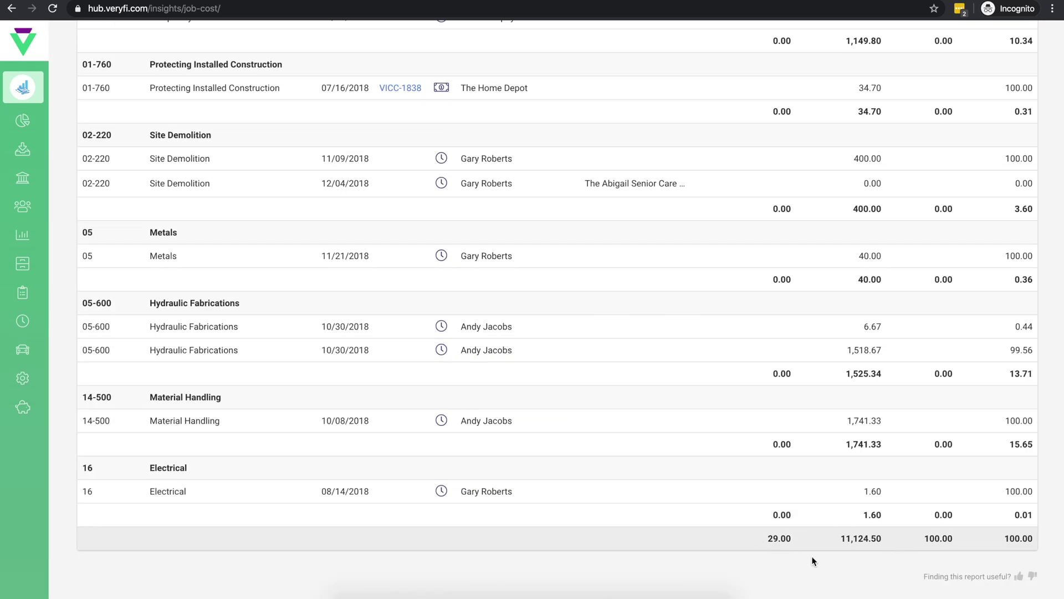
{"action": "scroll", "coordinate": [194, 344], "scroll_direction": "up", "scroll_amount": 15}
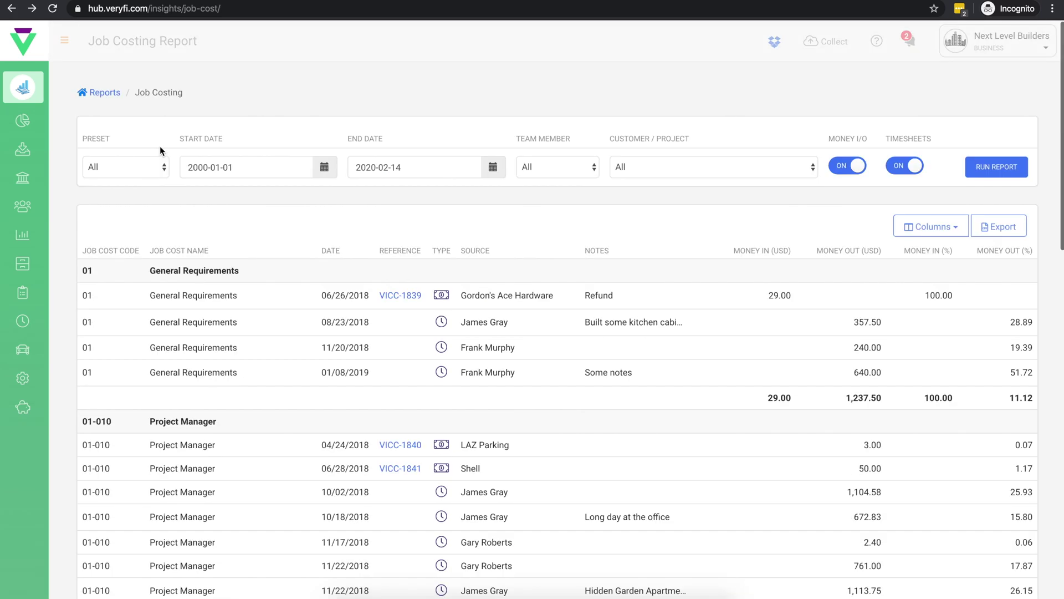
Step: Return to the reports overview, start creating a new Documents Report and set it to include images
{"action": "left_click", "coordinate": [102, 93]}
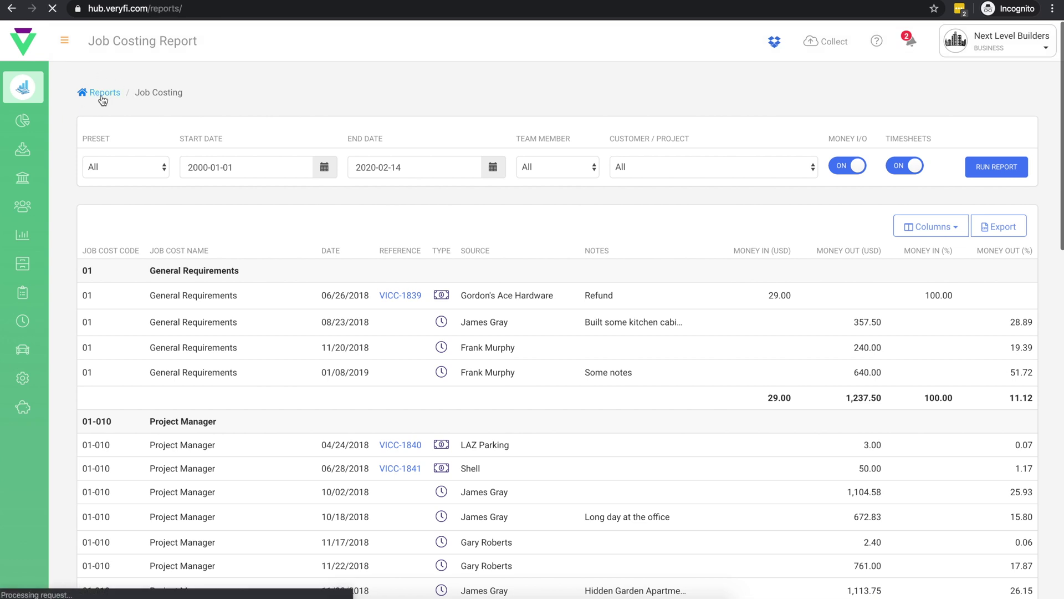
{"action": "scroll", "coordinate": [163, 158], "scroll_direction": "down", "scroll_amount": 3}
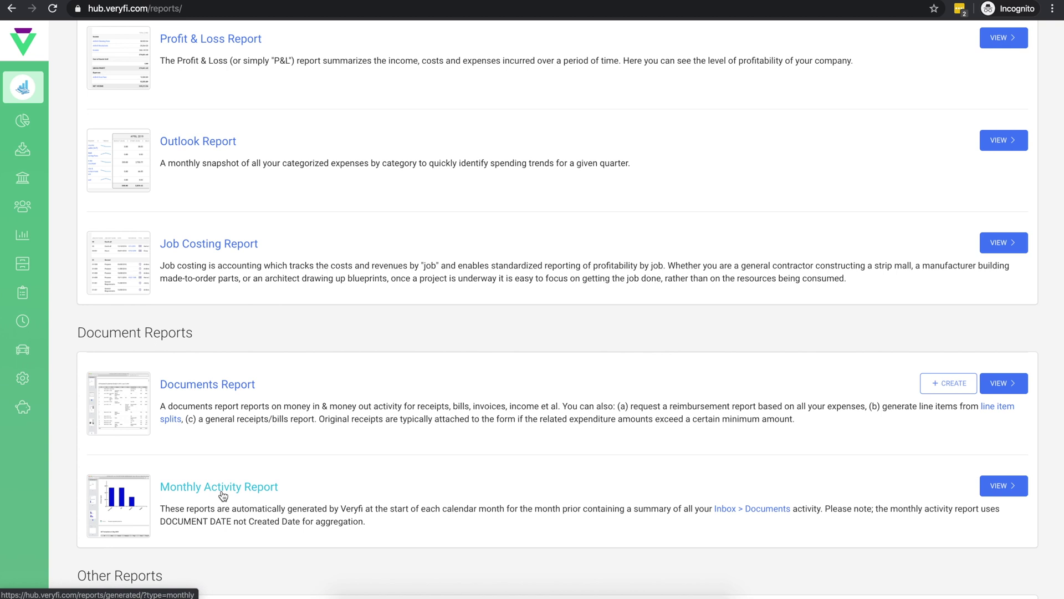
{"action": "left_click", "coordinate": [945, 385]}
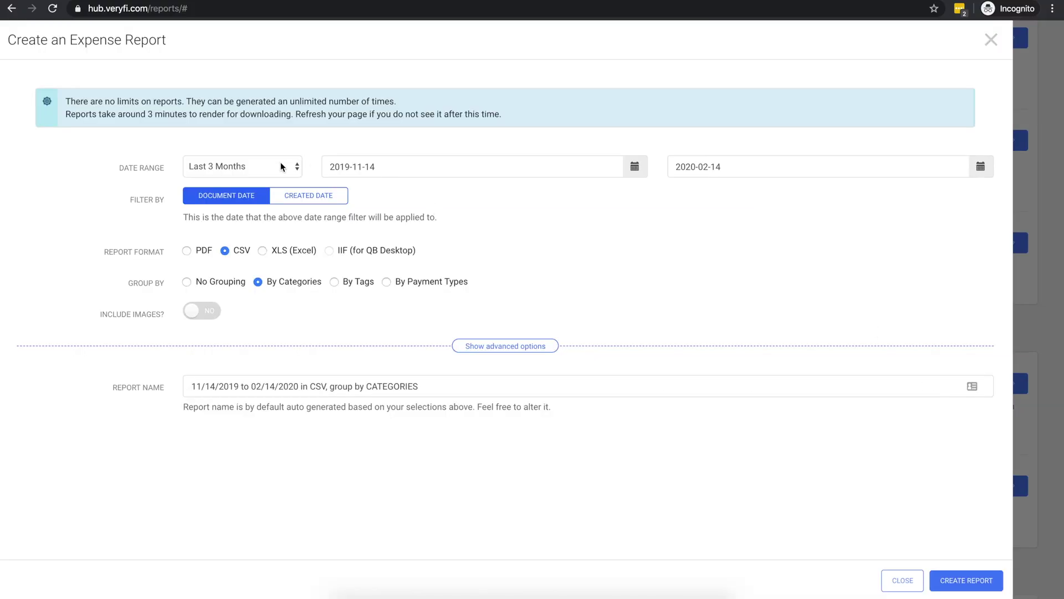
{"action": "left_click", "coordinate": [281, 166]}
{"action": "left_click", "coordinate": [425, 196]}
{"action": "mouse_move", "coordinate": [355, 253]}
{"action": "left_click", "coordinate": [215, 312]}
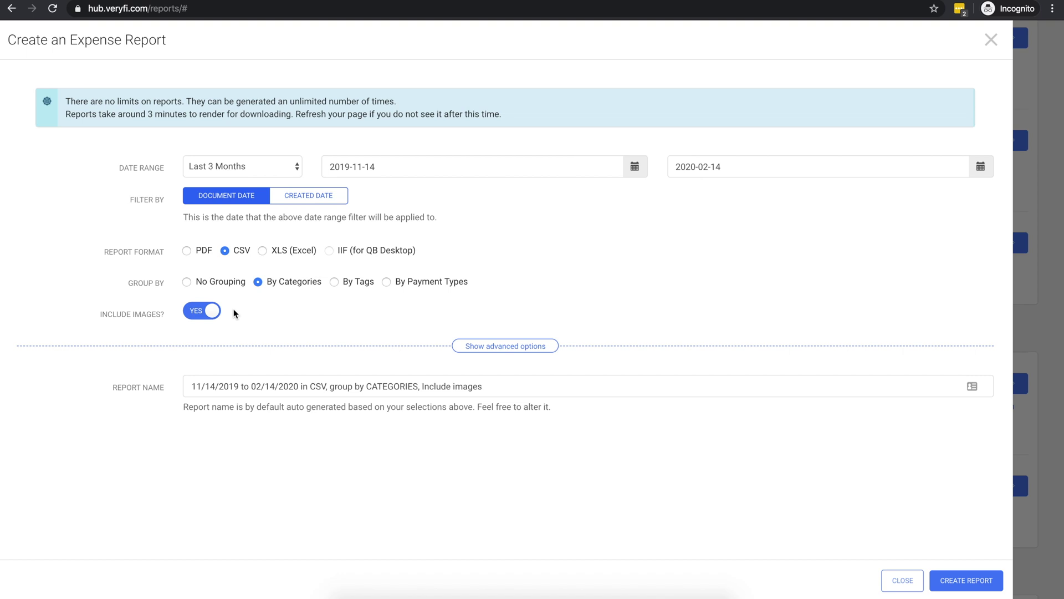
Step: Show the advanced options and limit the expense report to the second and third listed team members
{"action": "left_click", "coordinate": [483, 349]}
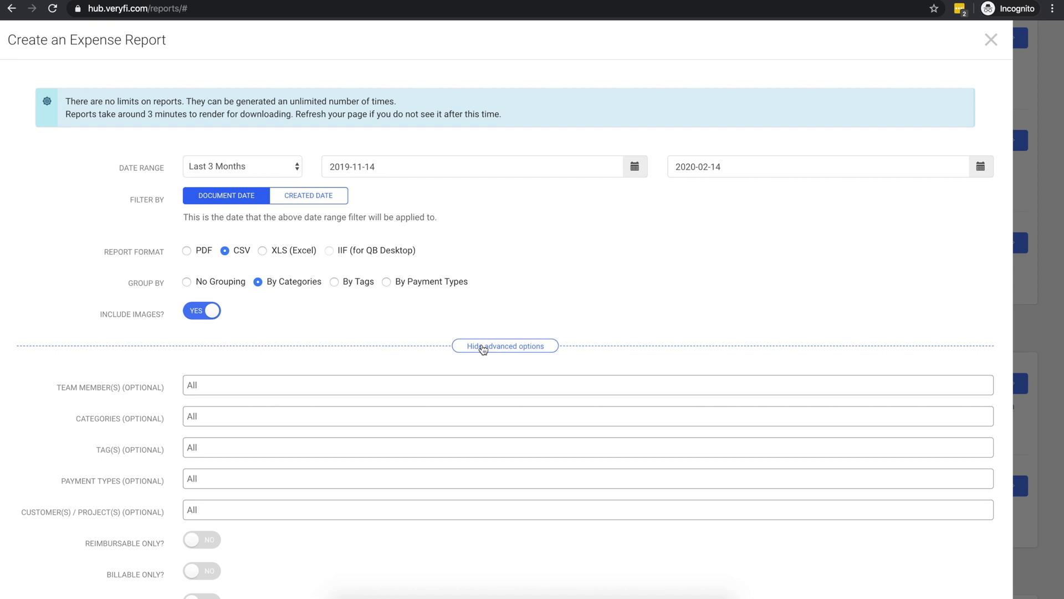
{"action": "left_click", "coordinate": [358, 384]}
{"action": "left_click", "coordinate": [317, 425]}
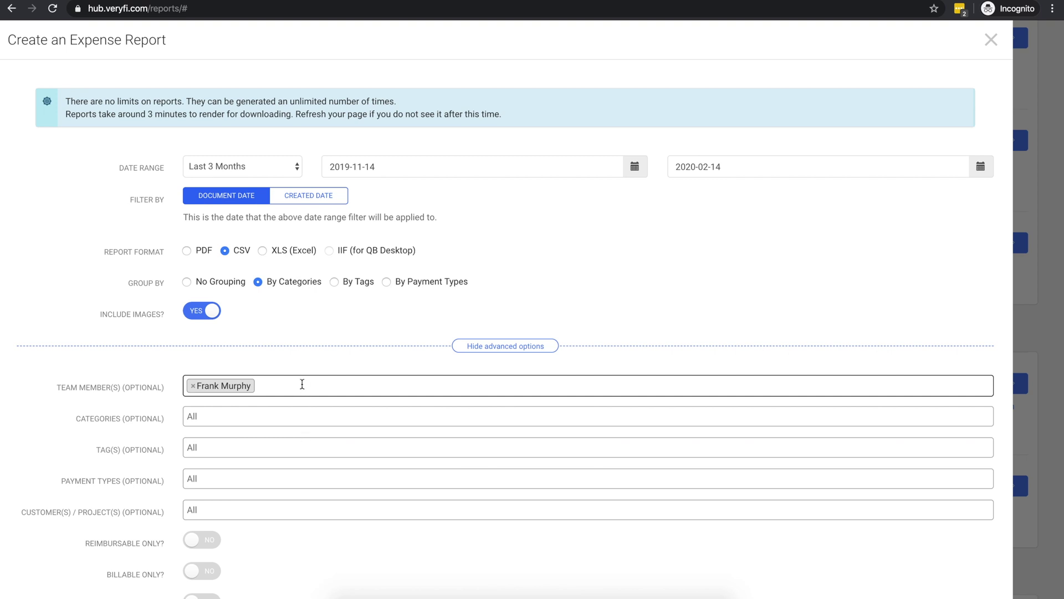
{"action": "left_click", "coordinate": [303, 384]}
{"action": "left_click", "coordinate": [288, 443]}
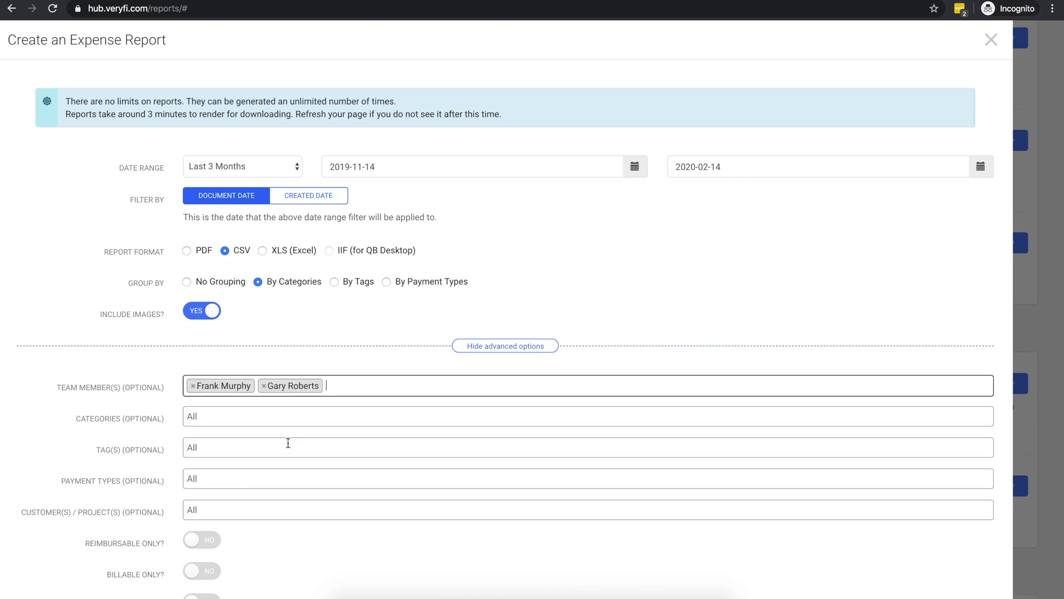
Step: Filter the expense report by the Bank Charges & Fees category and the qb and roofing tags
{"action": "left_click", "coordinate": [245, 416]}
{"action": "left_click", "coordinate": [245, 477]}
{"action": "left_click", "coordinate": [231, 448]}
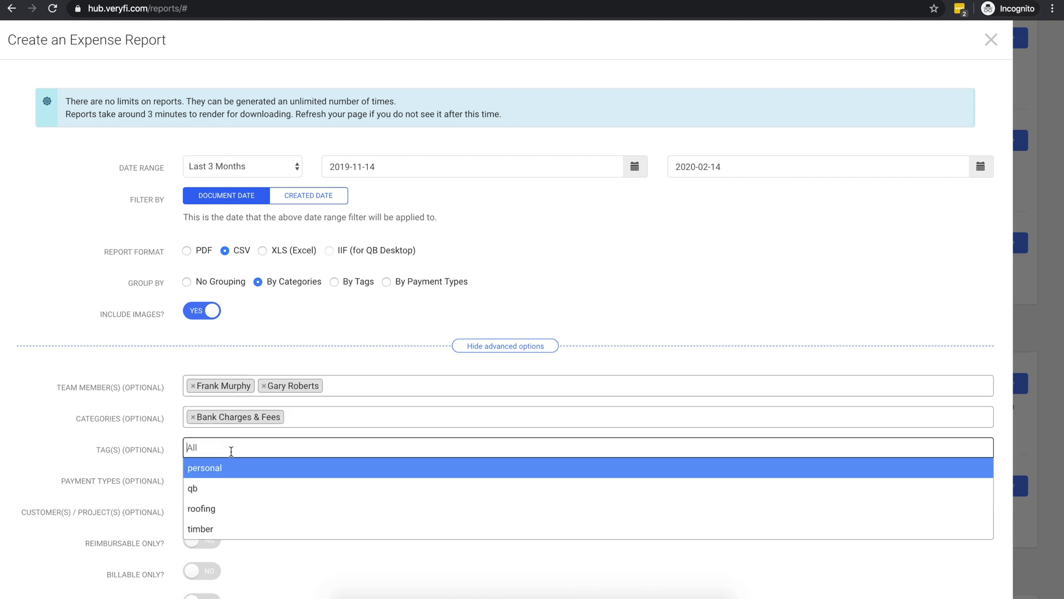
{"action": "left_click", "coordinate": [235, 487]}
{"action": "left_click", "coordinate": [261, 506]}
Step: Filter the expense report by the American Express payment type, the kitchen remodel project and the customer listed right after it
{"action": "scroll", "coordinate": [238, 421], "scroll_direction": "down", "scroll_amount": 2}
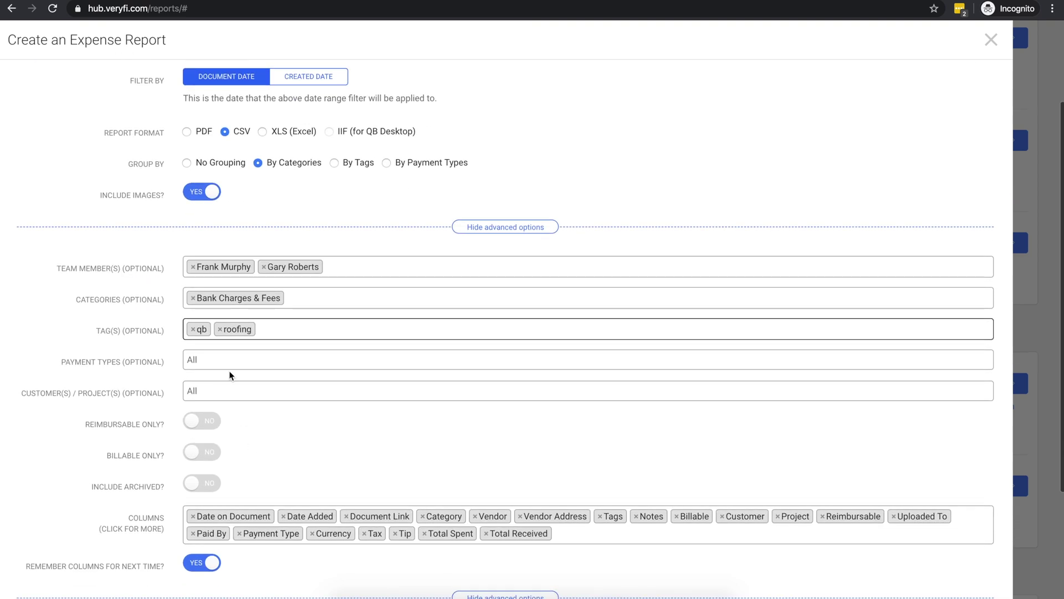
{"action": "left_click", "coordinate": [231, 361]}
{"action": "left_click", "coordinate": [237, 408]}
{"action": "left_click", "coordinate": [273, 392]}
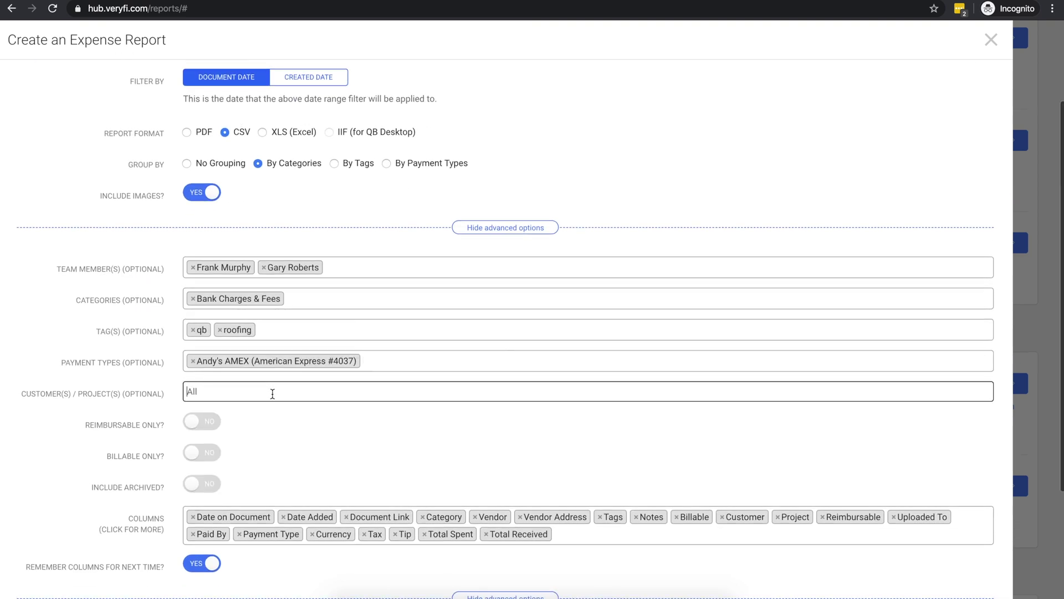
{"action": "left_click", "coordinate": [261, 452]}
{"action": "left_click", "coordinate": [266, 478]}
{"action": "left_click", "coordinate": [159, 413]}
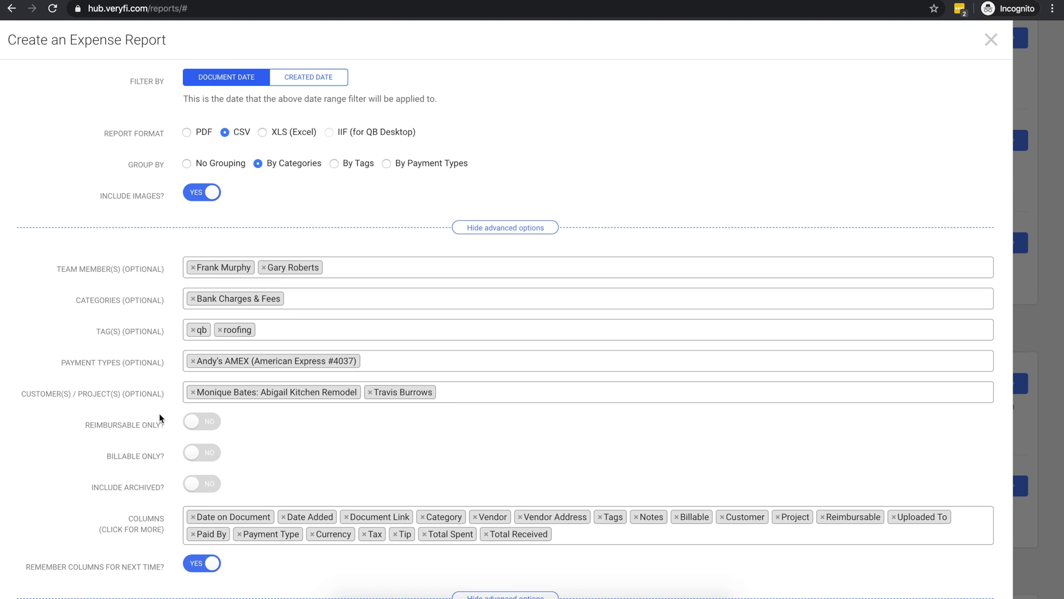
Step: Limit the expense report to reimbursable and billable documents only, and include archived documents
{"action": "left_click", "coordinate": [214, 424]}
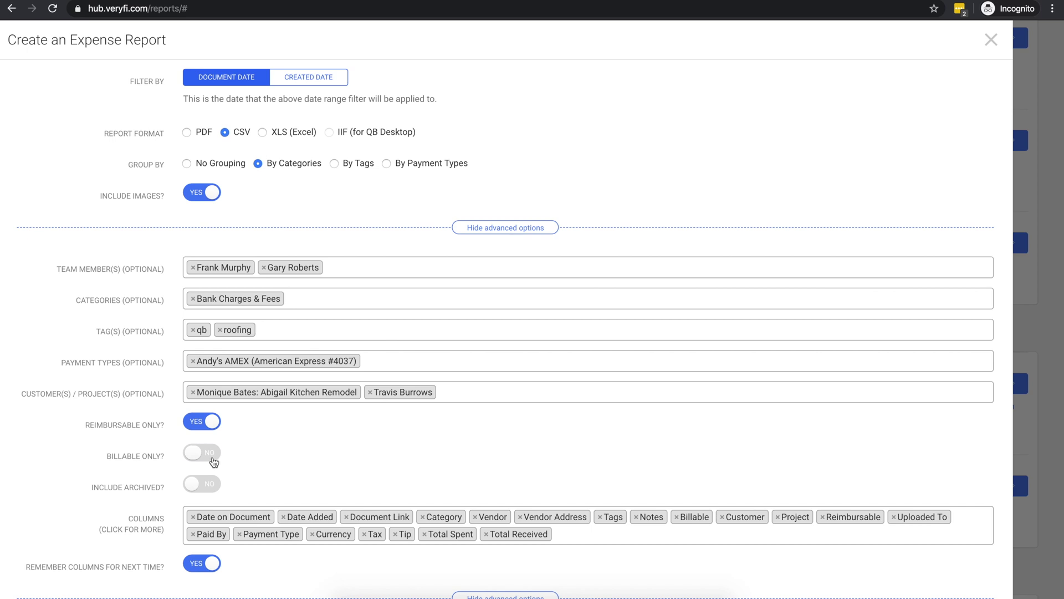
{"action": "left_click", "coordinate": [211, 463]}
{"action": "left_click", "coordinate": [209, 487]}
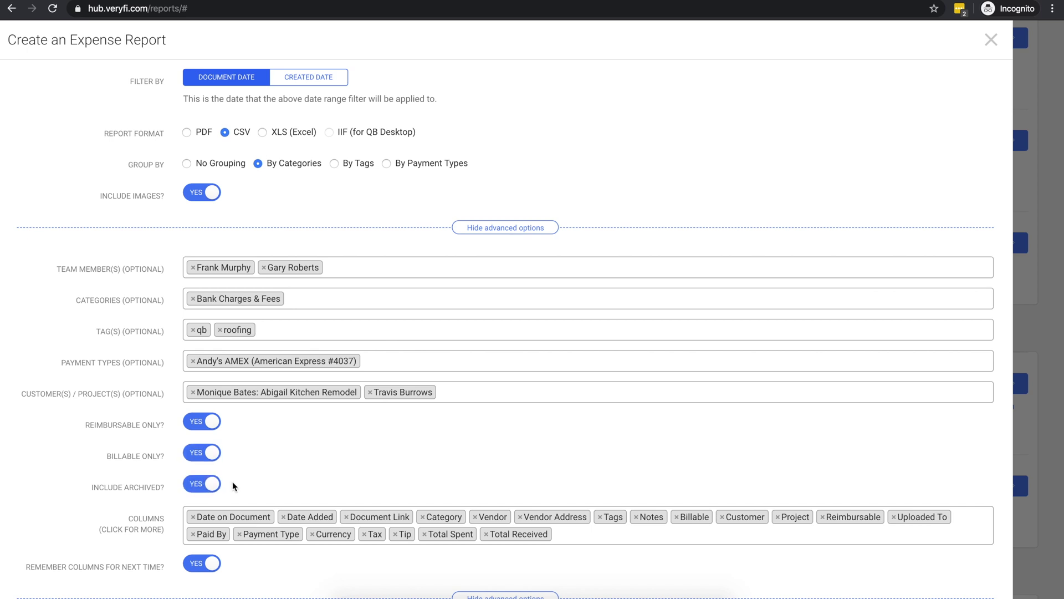
Step: Remove the Payment Type, Document Link, Category, Vendor, Notes and Billable columns from the expense report
{"action": "scroll", "coordinate": [233, 485], "scroll_direction": "down", "scroll_amount": 2}
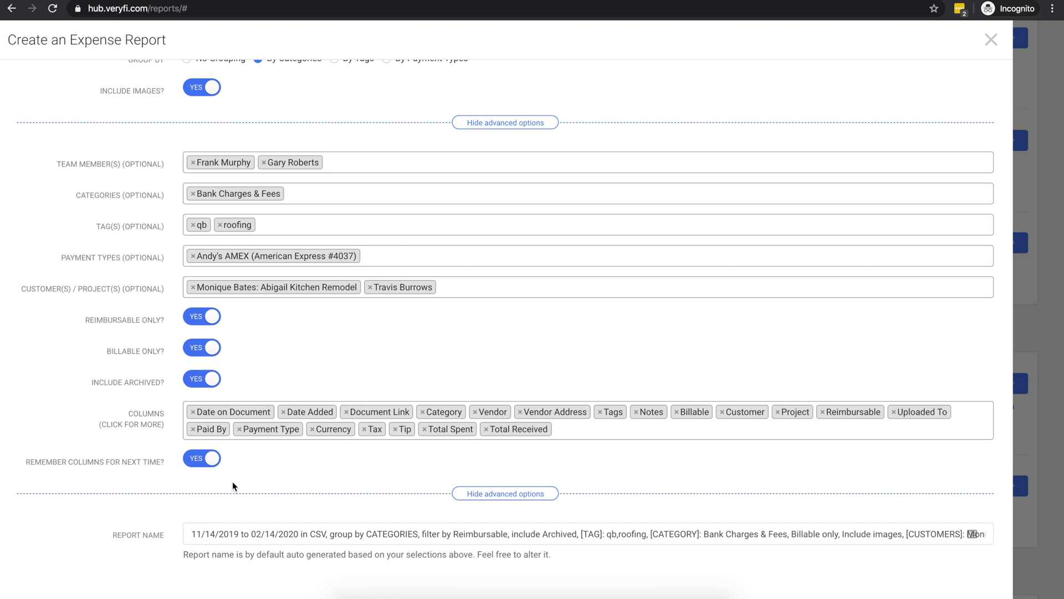
{"action": "left_click", "coordinate": [239, 434]}
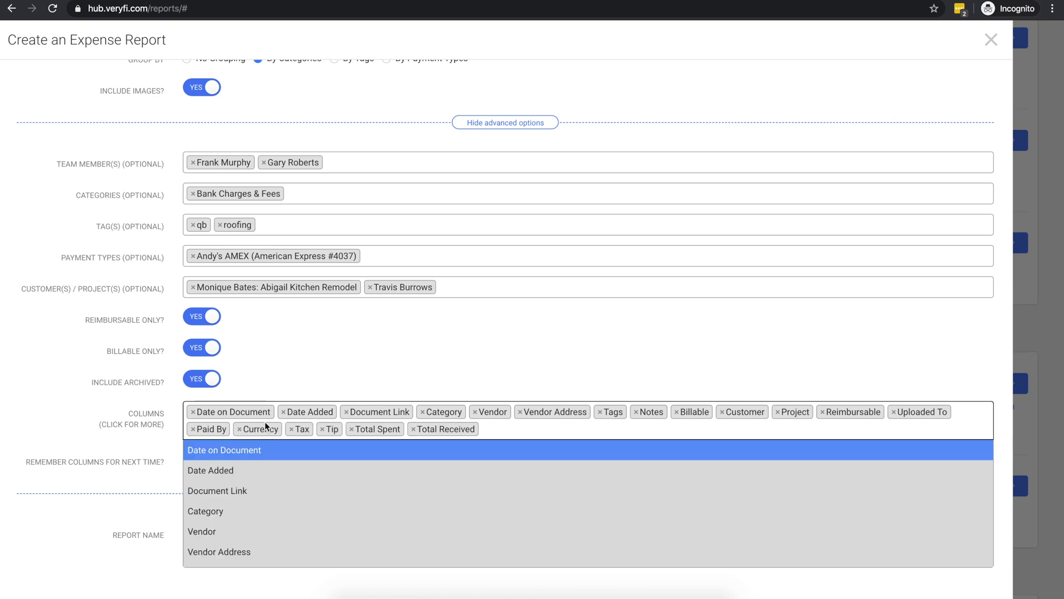
{"action": "left_click", "coordinate": [268, 491]}
{"action": "left_click", "coordinate": [266, 513]}
{"action": "left_click", "coordinate": [267, 530]}
{"action": "scroll", "coordinate": [270, 535], "scroll_direction": "down", "scroll_amount": 2}
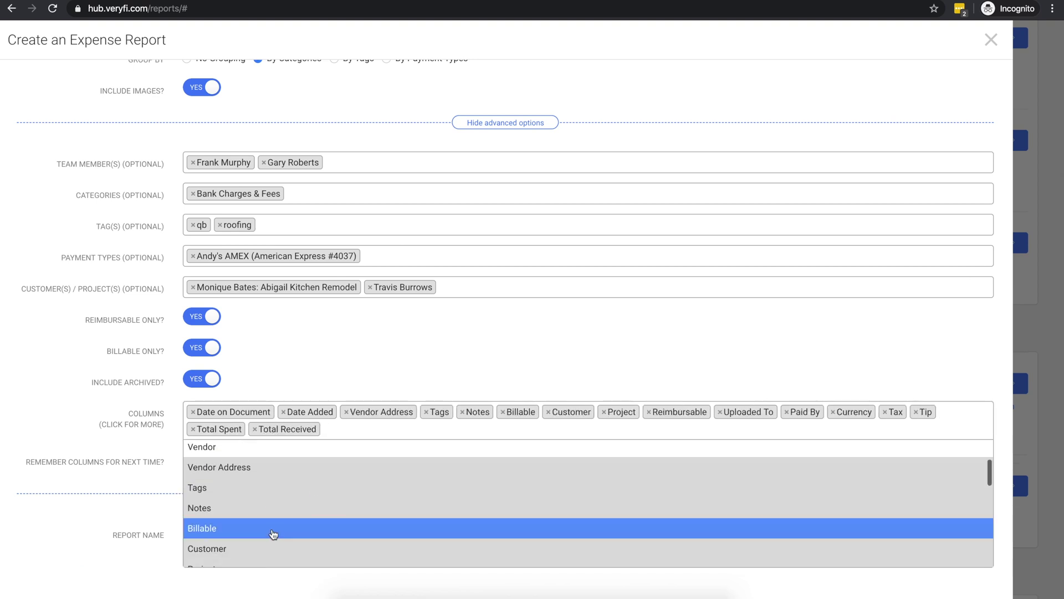
{"action": "left_click", "coordinate": [247, 509]}
{"action": "left_click", "coordinate": [250, 529]}
{"action": "left_click", "coordinate": [166, 480]}
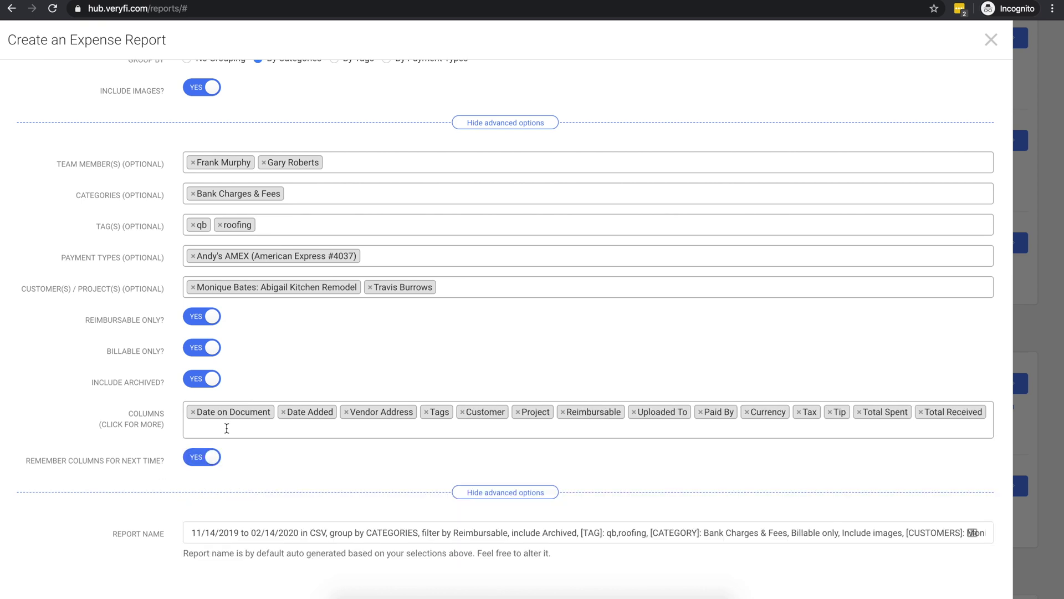
Step: Add the Approved By, Job Cost Code and Store Number columns to the expense report
{"action": "left_click", "coordinate": [227, 428]}
{"action": "scroll", "coordinate": [245, 484], "scroll_direction": "down", "scroll_amount": 5}
{"action": "scroll", "coordinate": [246, 484], "scroll_direction": "down", "scroll_amount": 3}
{"action": "left_click", "coordinate": [244, 497]}
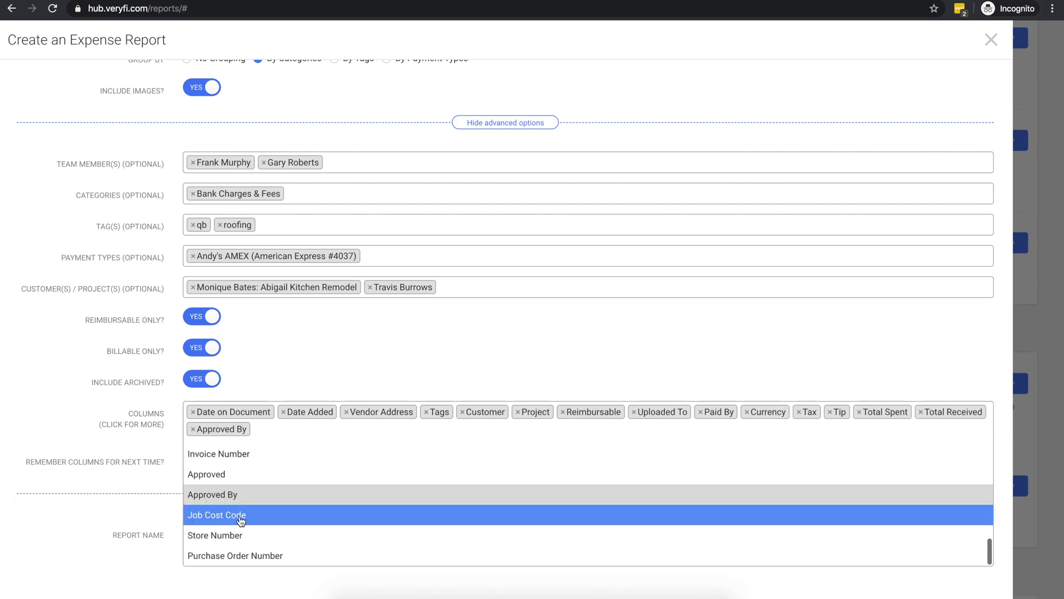
{"action": "left_click", "coordinate": [244, 514]}
{"action": "left_click", "coordinate": [244, 534]}
{"action": "left_click", "coordinate": [155, 474]}
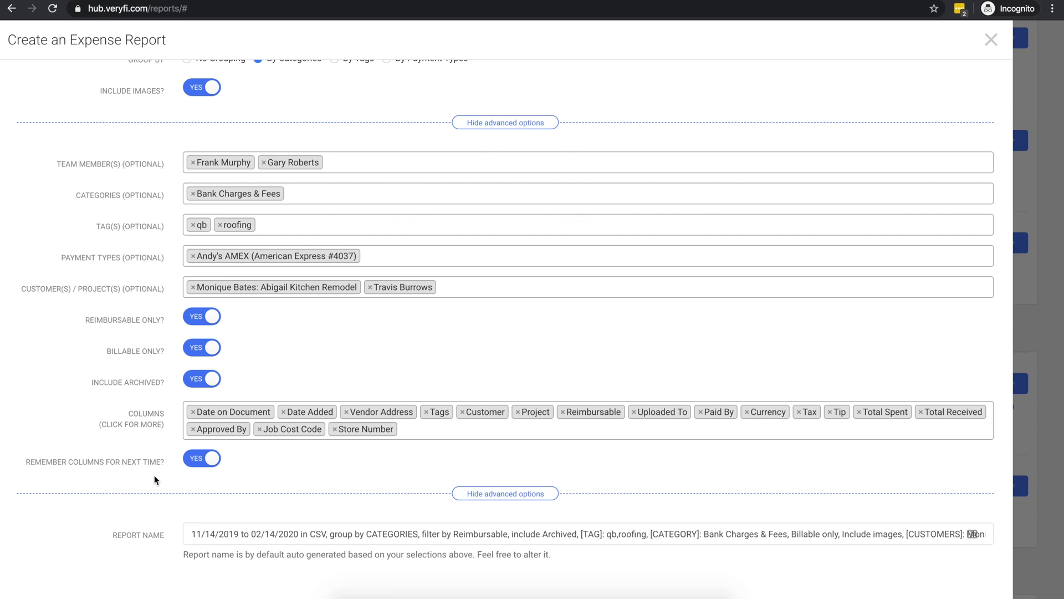
Step: Select the entire report name text and finish the expense report form
{"action": "triple_click", "coordinate": [237, 533]}
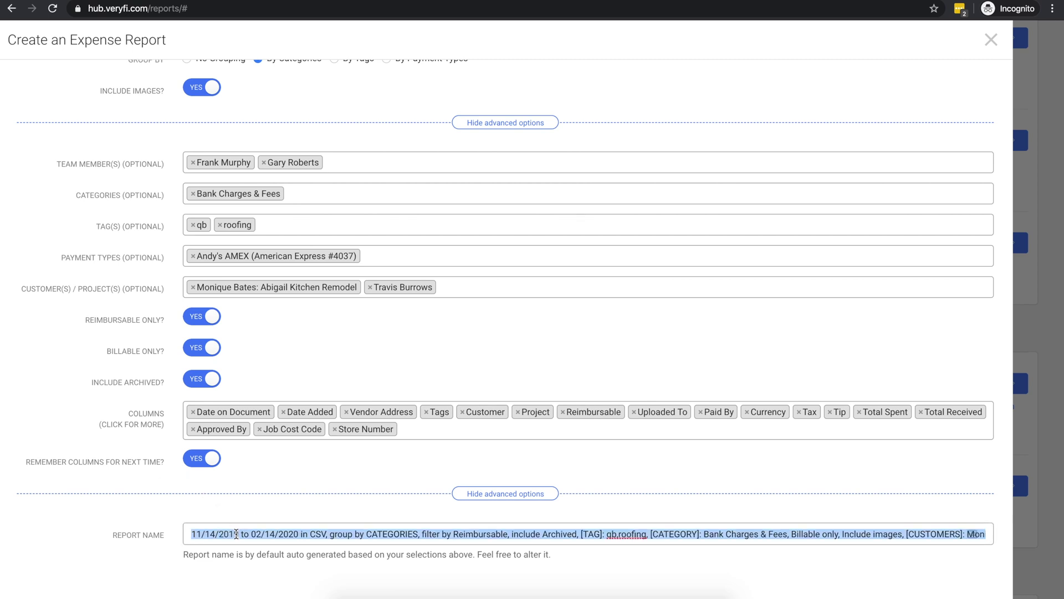
{"action": "scroll", "coordinate": [237, 533], "scroll_direction": "down", "scroll_amount": 1}
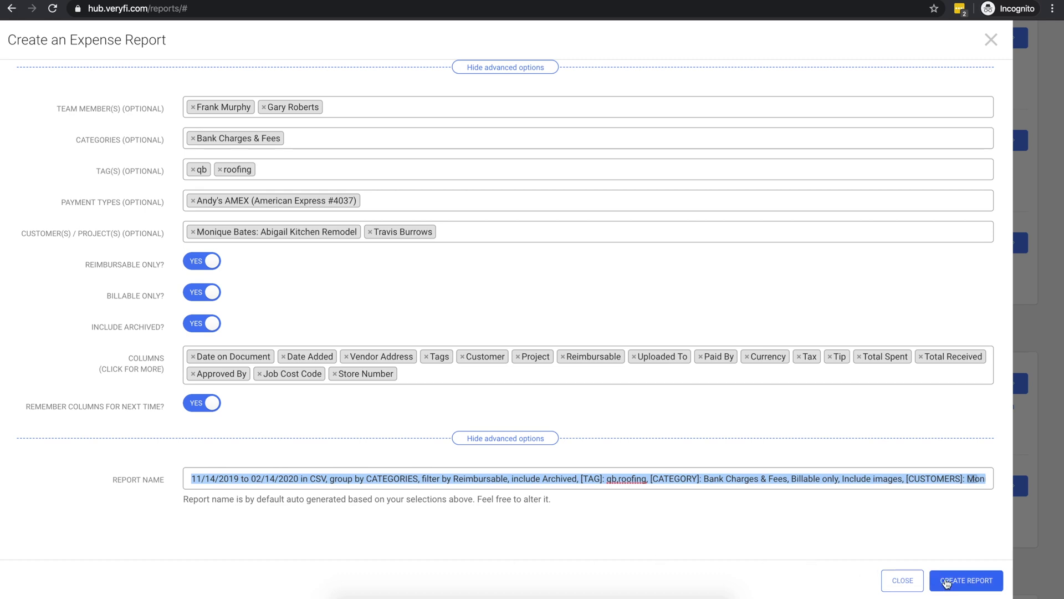
{"action": "left_click", "coordinate": [963, 578]}
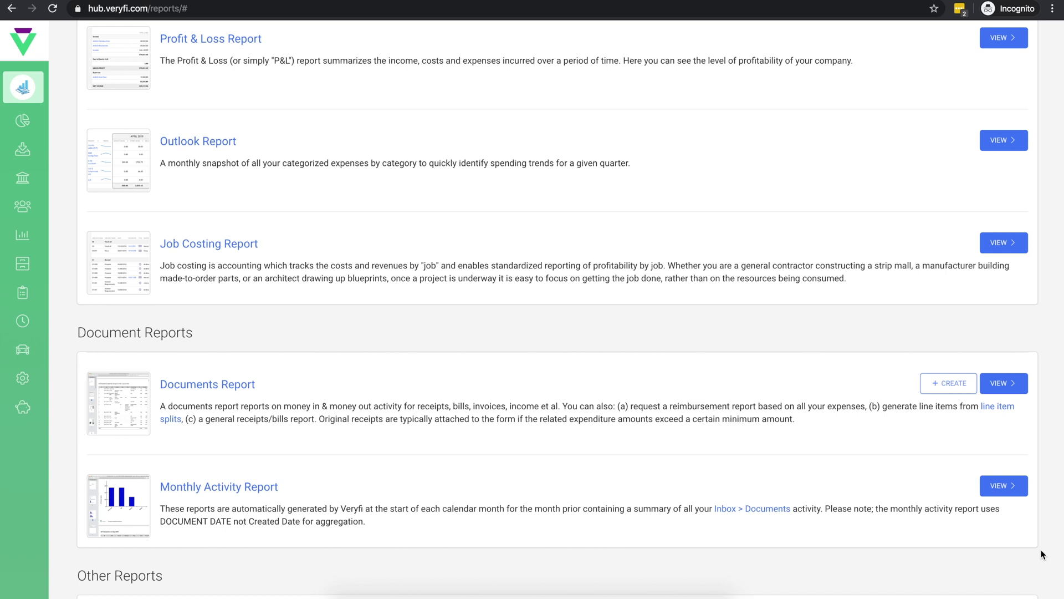
Step: View the generated Documents reports and examine the category tables and attached receipt images in the August 1 to December 31, 2018 PDF
{"action": "left_click", "coordinate": [1004, 383]}
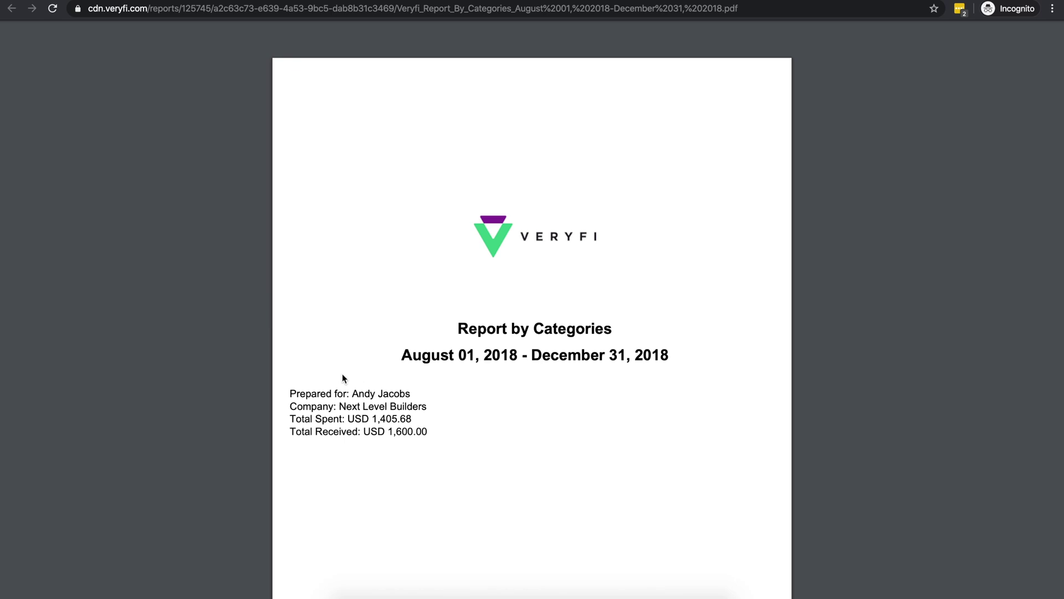
{"action": "scroll", "coordinate": [403, 383], "scroll_direction": "down", "scroll_amount": 10}
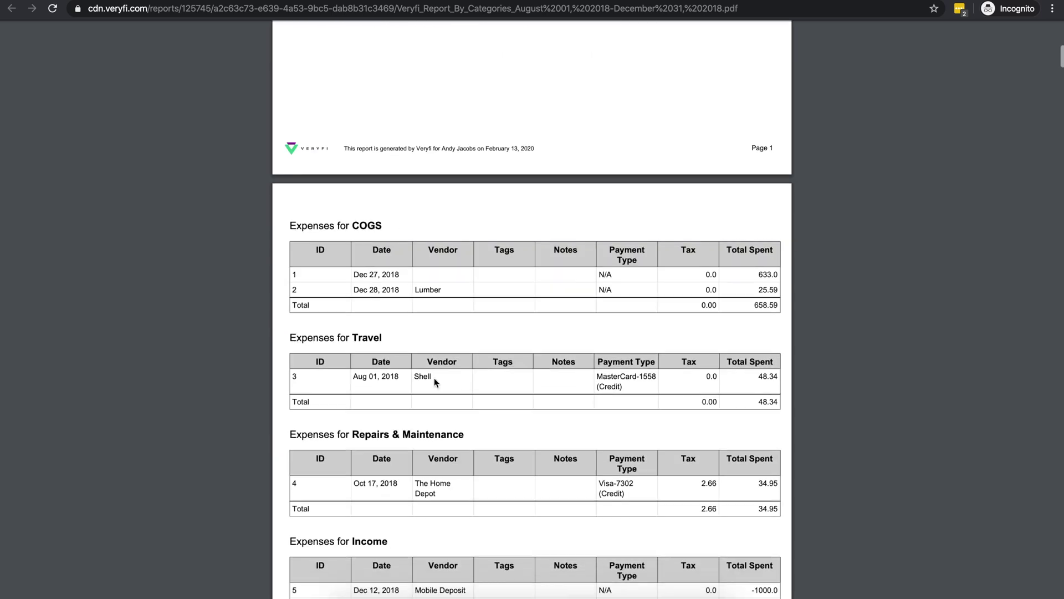
{"action": "scroll", "coordinate": [434, 377], "scroll_direction": "down", "scroll_amount": 5}
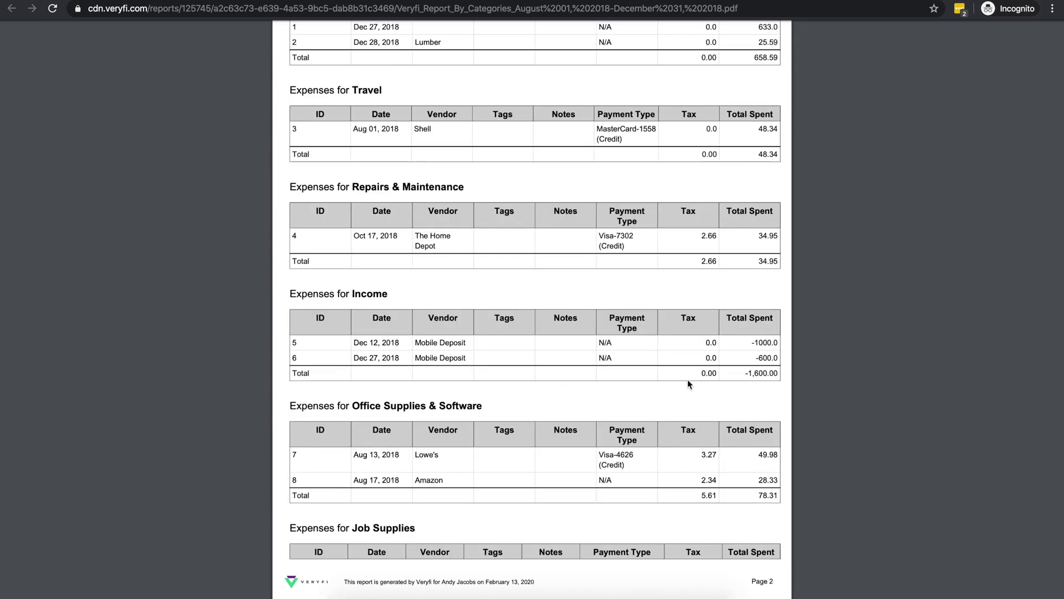
{"action": "scroll", "coordinate": [688, 383], "scroll_direction": "down", "scroll_amount": 2}
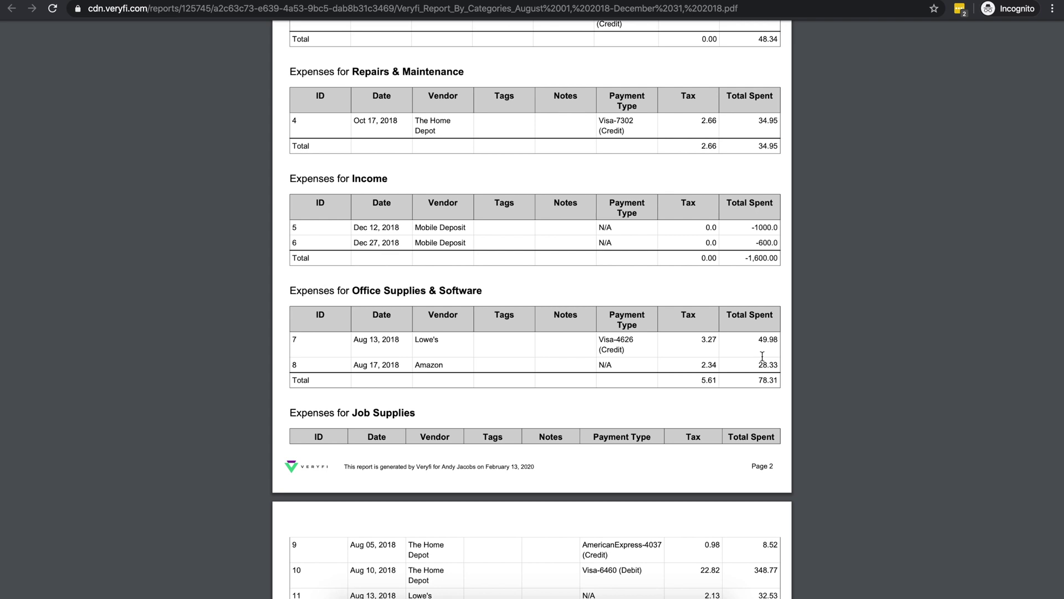
{"action": "scroll", "coordinate": [762, 356], "scroll_direction": "down", "scroll_amount": 20}
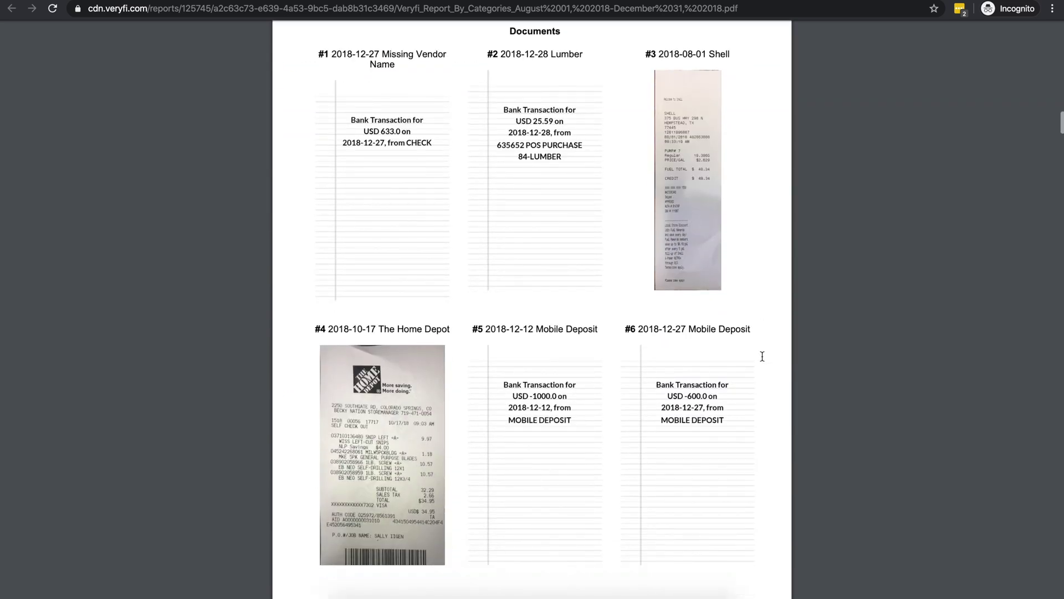
{"action": "scroll", "coordinate": [526, 337], "scroll_direction": "down", "scroll_amount": 14}
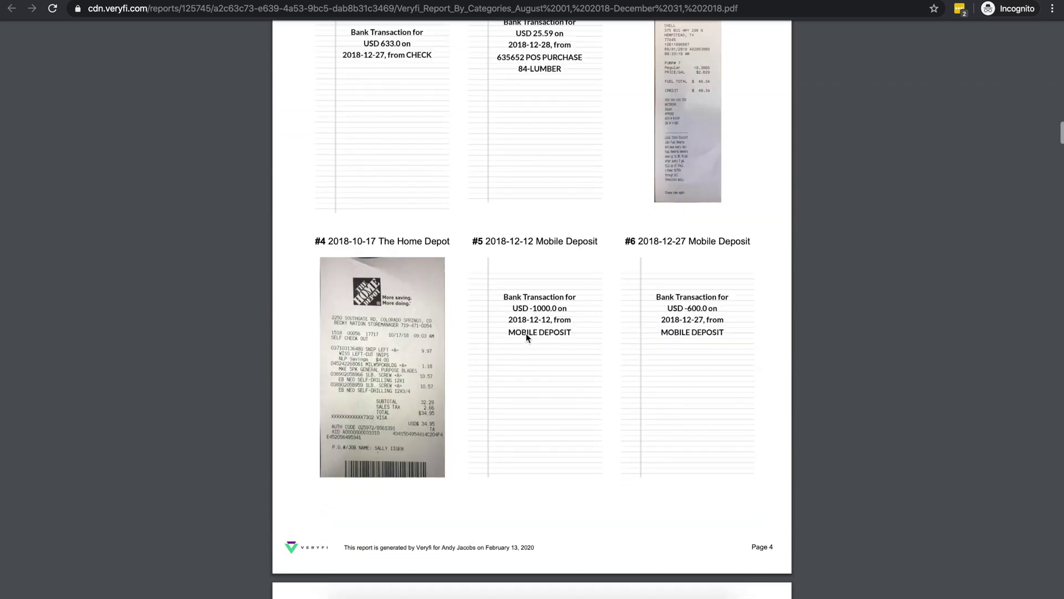
{"action": "scroll", "coordinate": [526, 334], "scroll_direction": "down", "scroll_amount": 20}
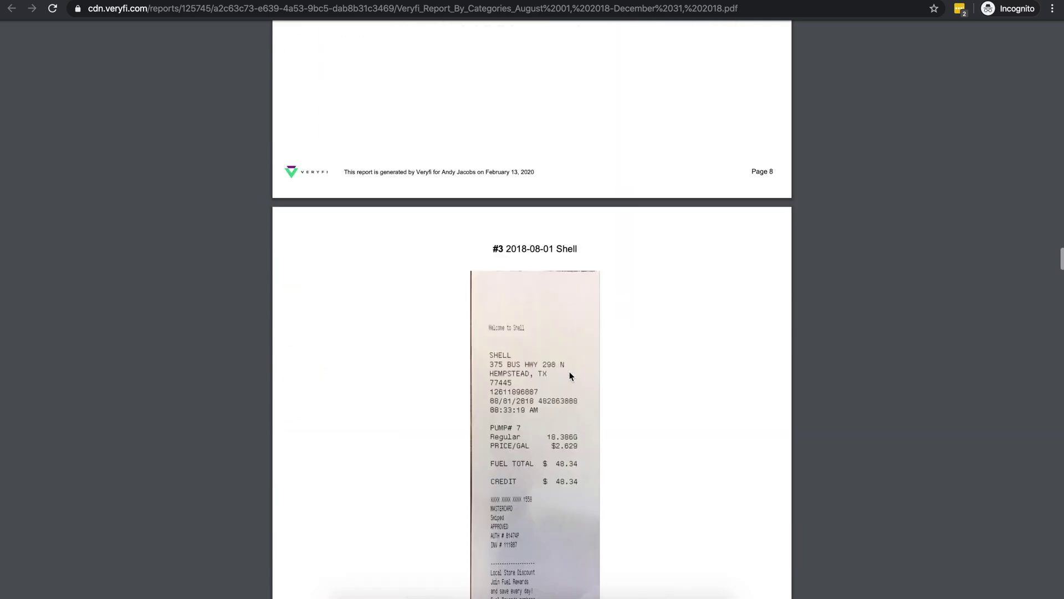
{"action": "scroll", "coordinate": [569, 377], "scroll_direction": "down", "scroll_amount": 12}
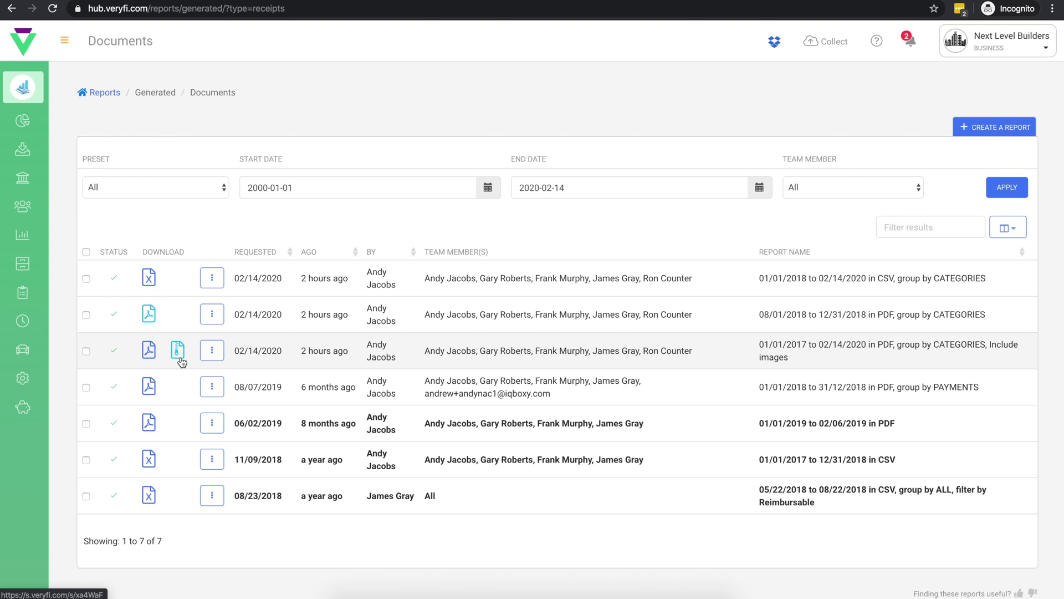
Step: Return to the reports overview, look at the advanced options for a new Bank Reconciliation Report and close its form
{"action": "left_click", "coordinate": [105, 94]}
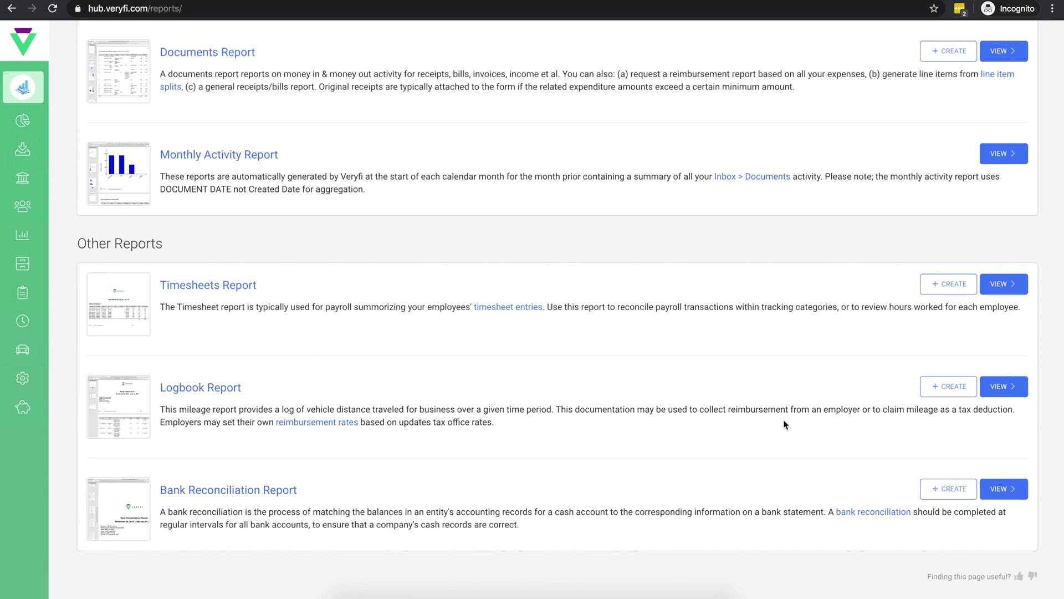
{"action": "left_click", "coordinate": [944, 492]}
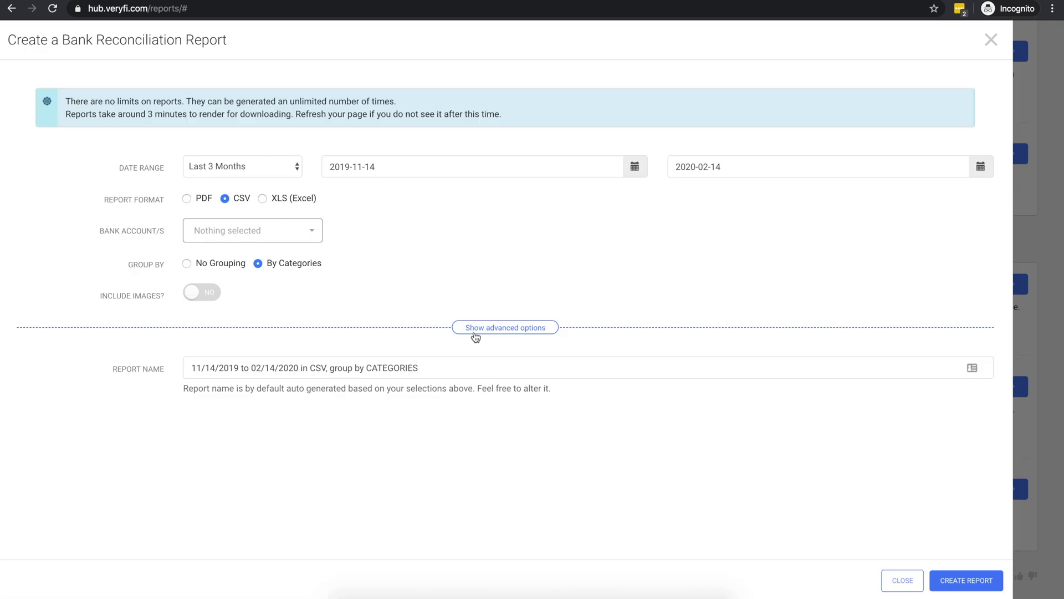
{"action": "left_click", "coordinate": [474, 330]}
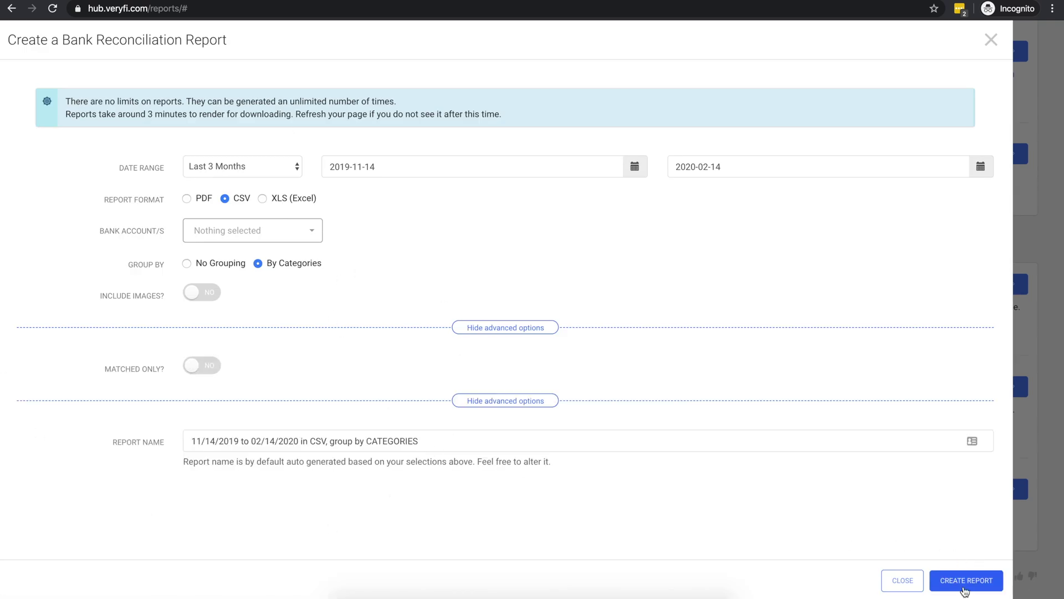
{"action": "left_click", "coordinate": [1039, 542]}
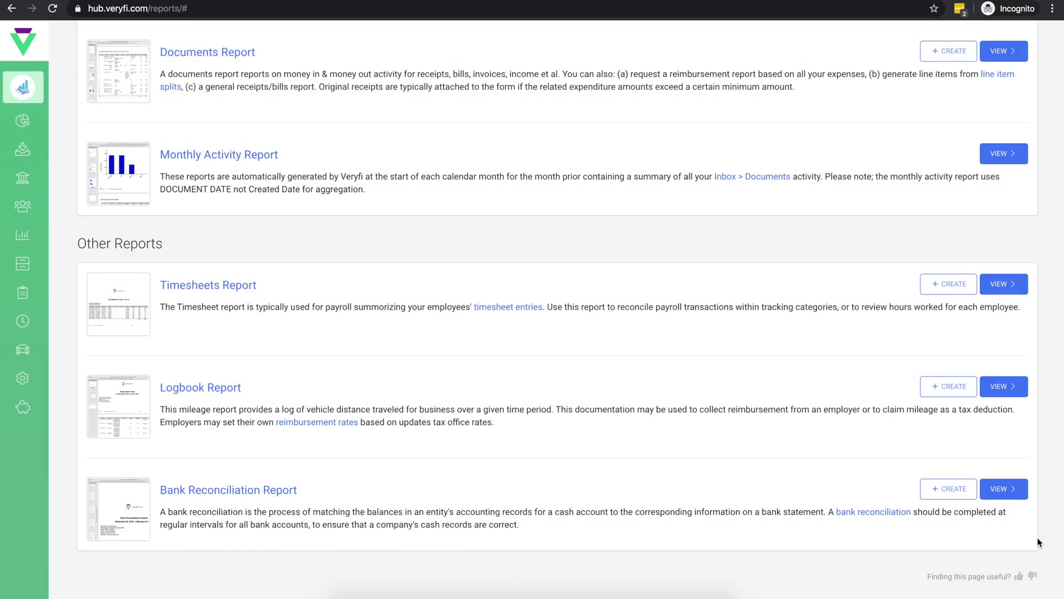